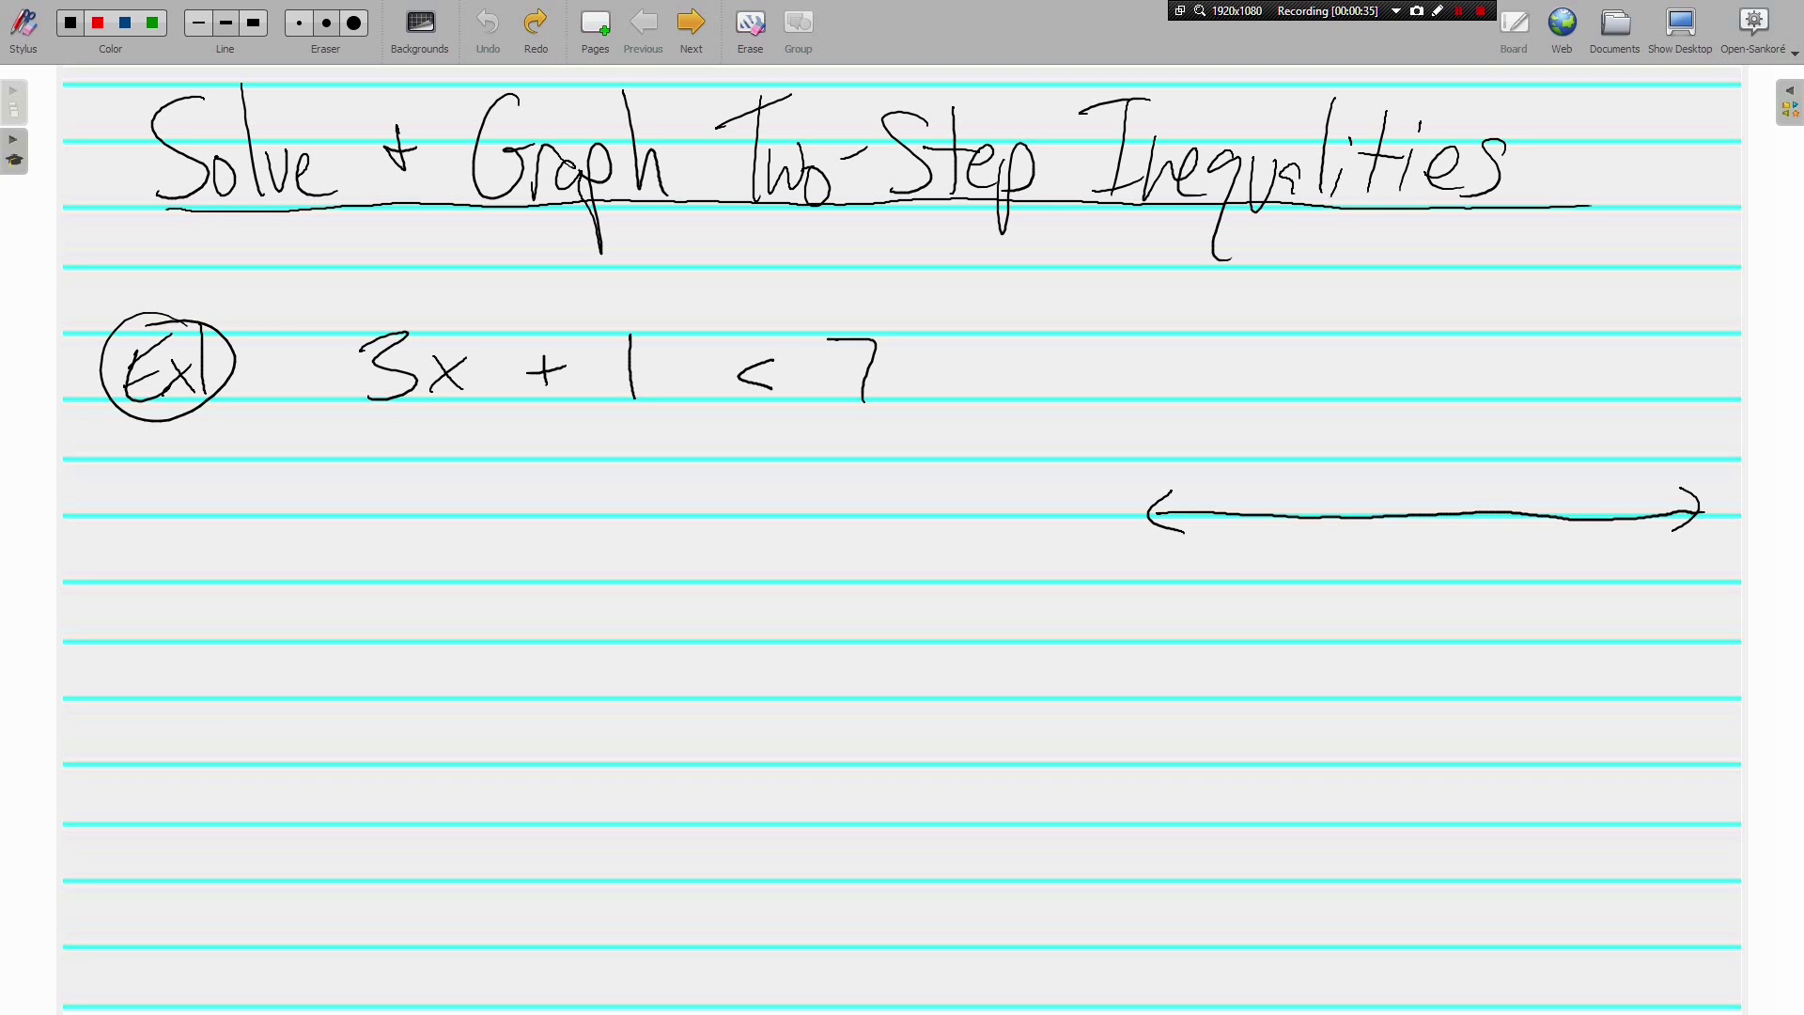
Step: Point a green arrow at the 3x term, then in black subtract 1 from both sides, cancelling the 1s
click(152, 23)
drag(364, 258, 383, 279)
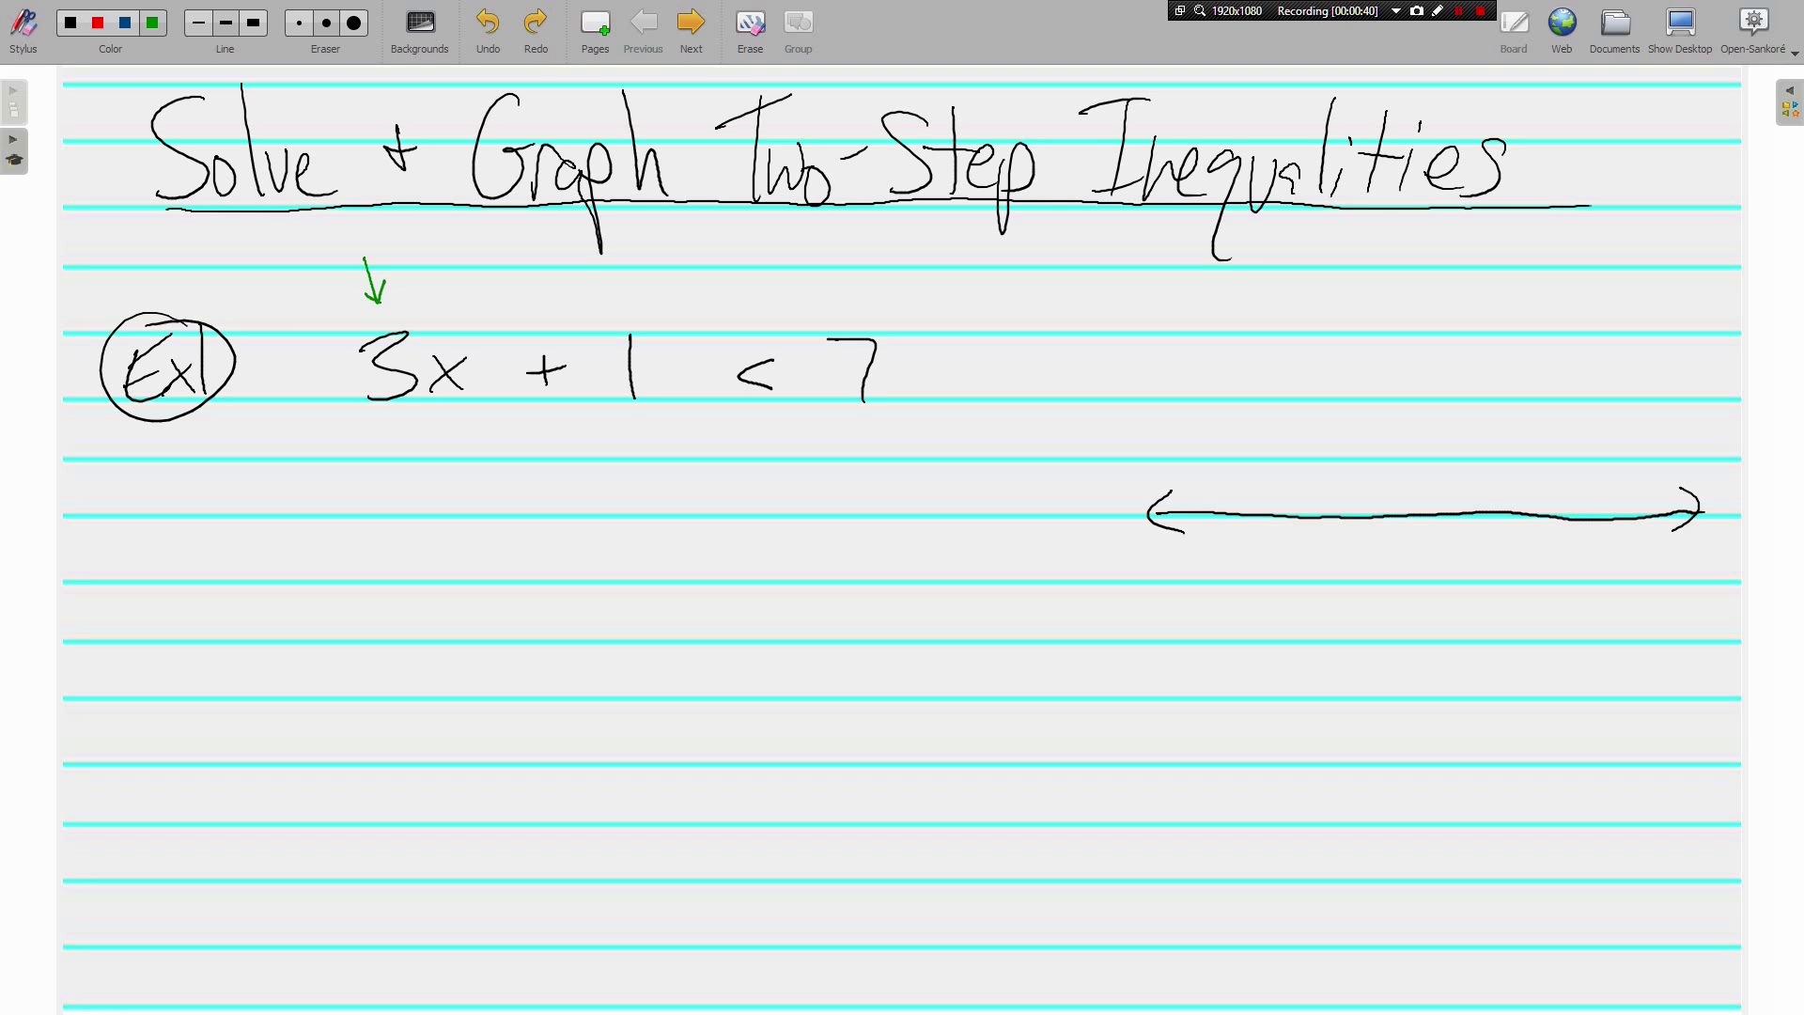
click(71, 22)
mouse_move(551, 433)
mouse_down()
mouse_move(585, 427)
mouse_move(625, 454)
mouse_up()
drag(660, 321, 579, 476)
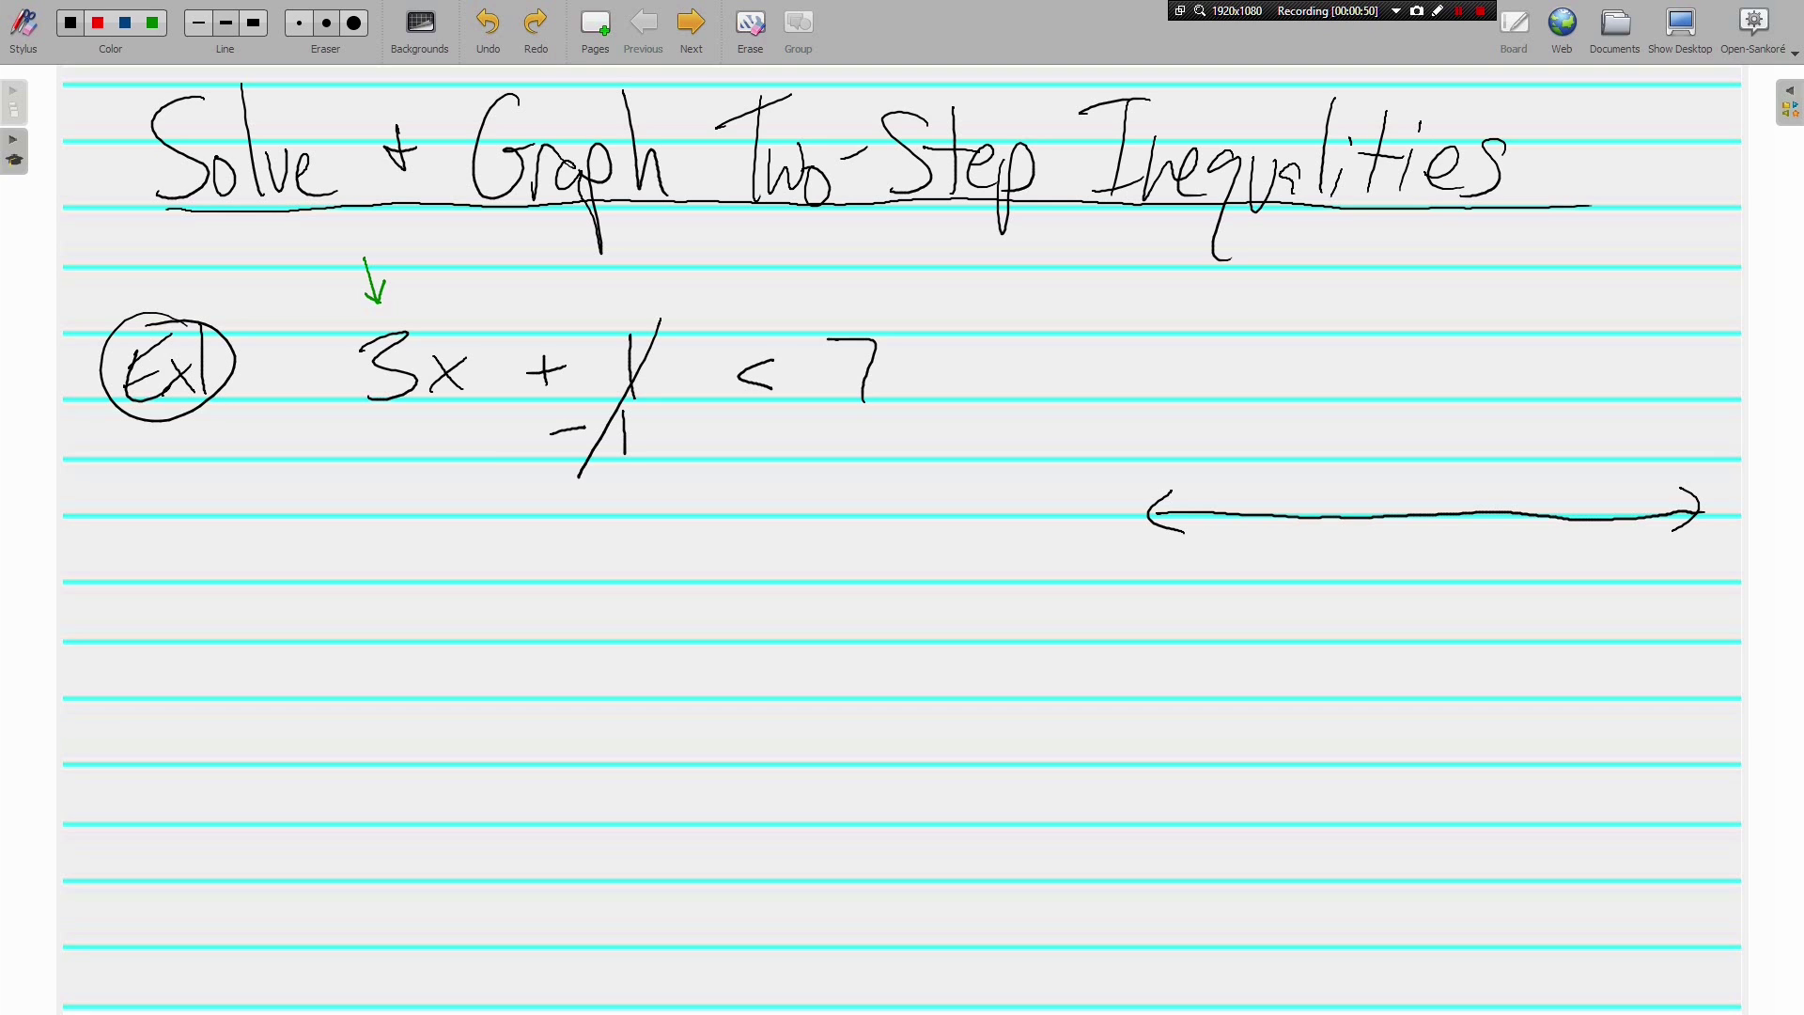
drag(804, 436, 861, 458)
Step: Write 3x < 6, divide both sides by 3, and conclude x < 2
mouse_move(534, 523)
mouse_down()
mouse_move(539, 580)
mouse_move(622, 577)
mouse_move(592, 580)
mouse_up()
mouse_move(690, 552)
mouse_down()
mouse_move(709, 541)
mouse_move(712, 570)
mouse_up()
drag(789, 527, 780, 560)
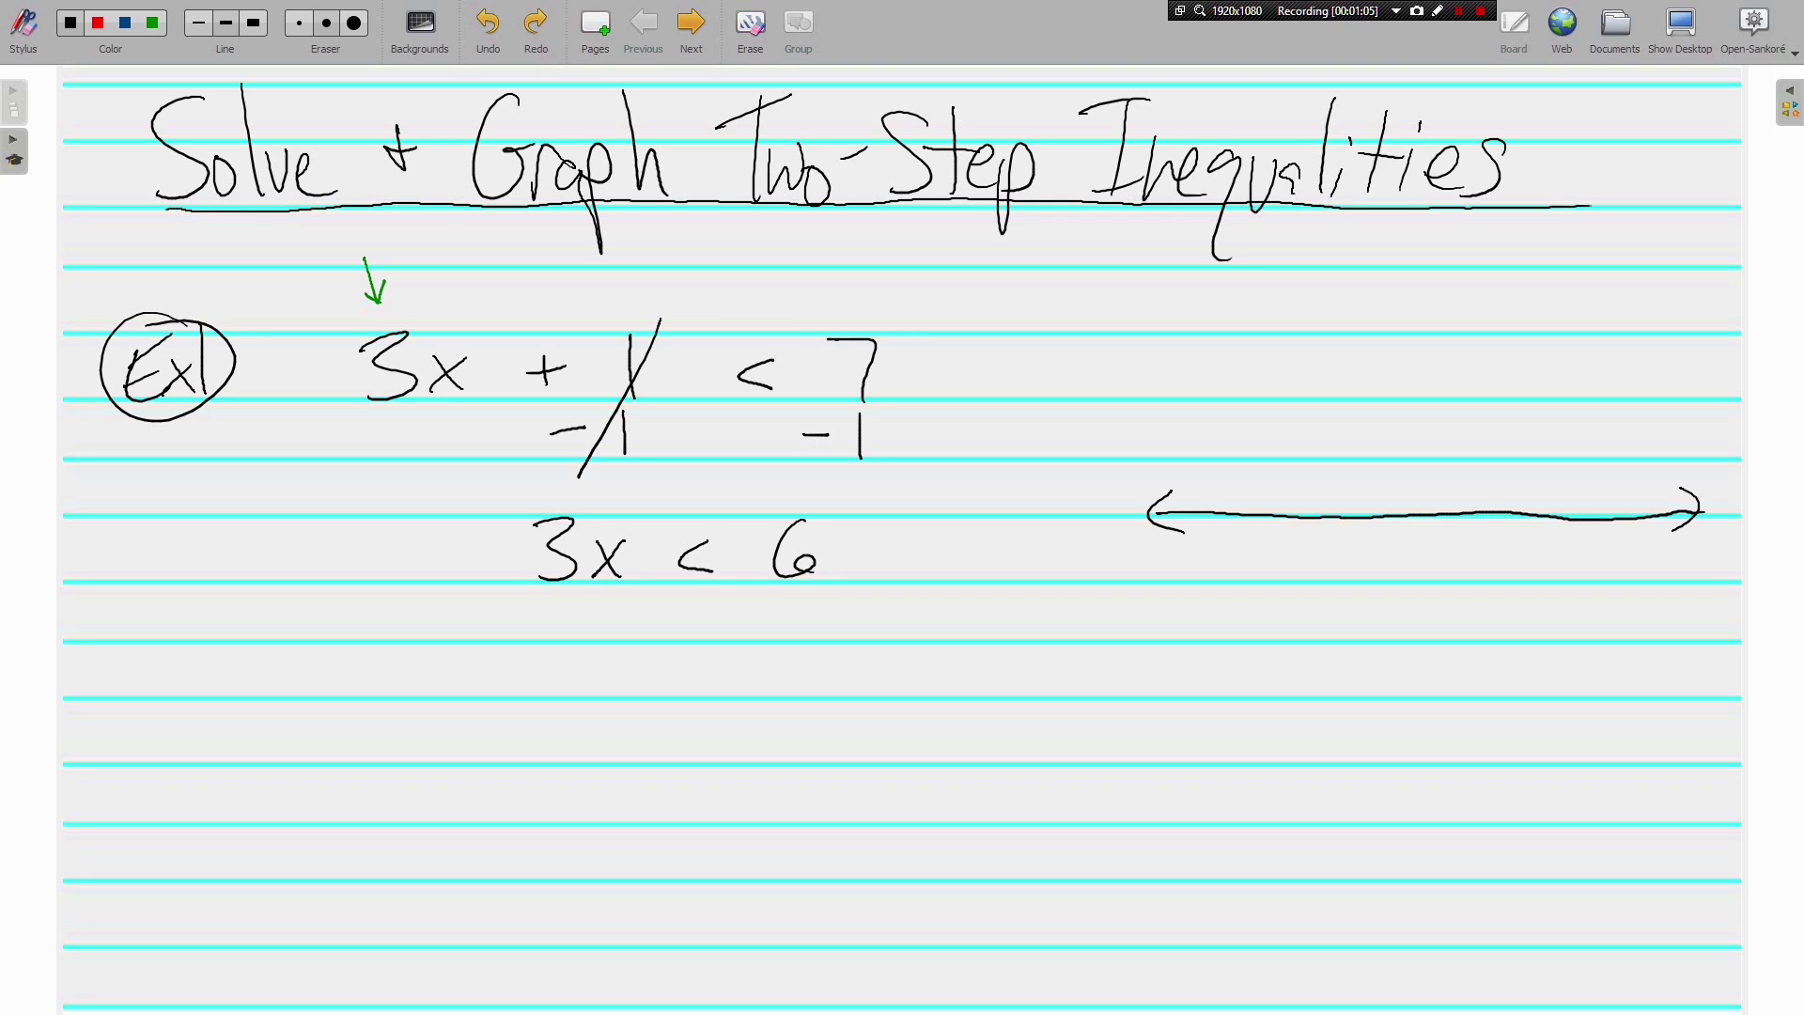
mouse_move(530, 589)
mouse_down()
mouse_move(635, 579)
mouse_move(575, 638)
mouse_up()
drag(540, 523, 601, 647)
mouse_move(755, 587)
mouse_down()
mouse_move(835, 584)
mouse_move(787, 637)
mouse_up()
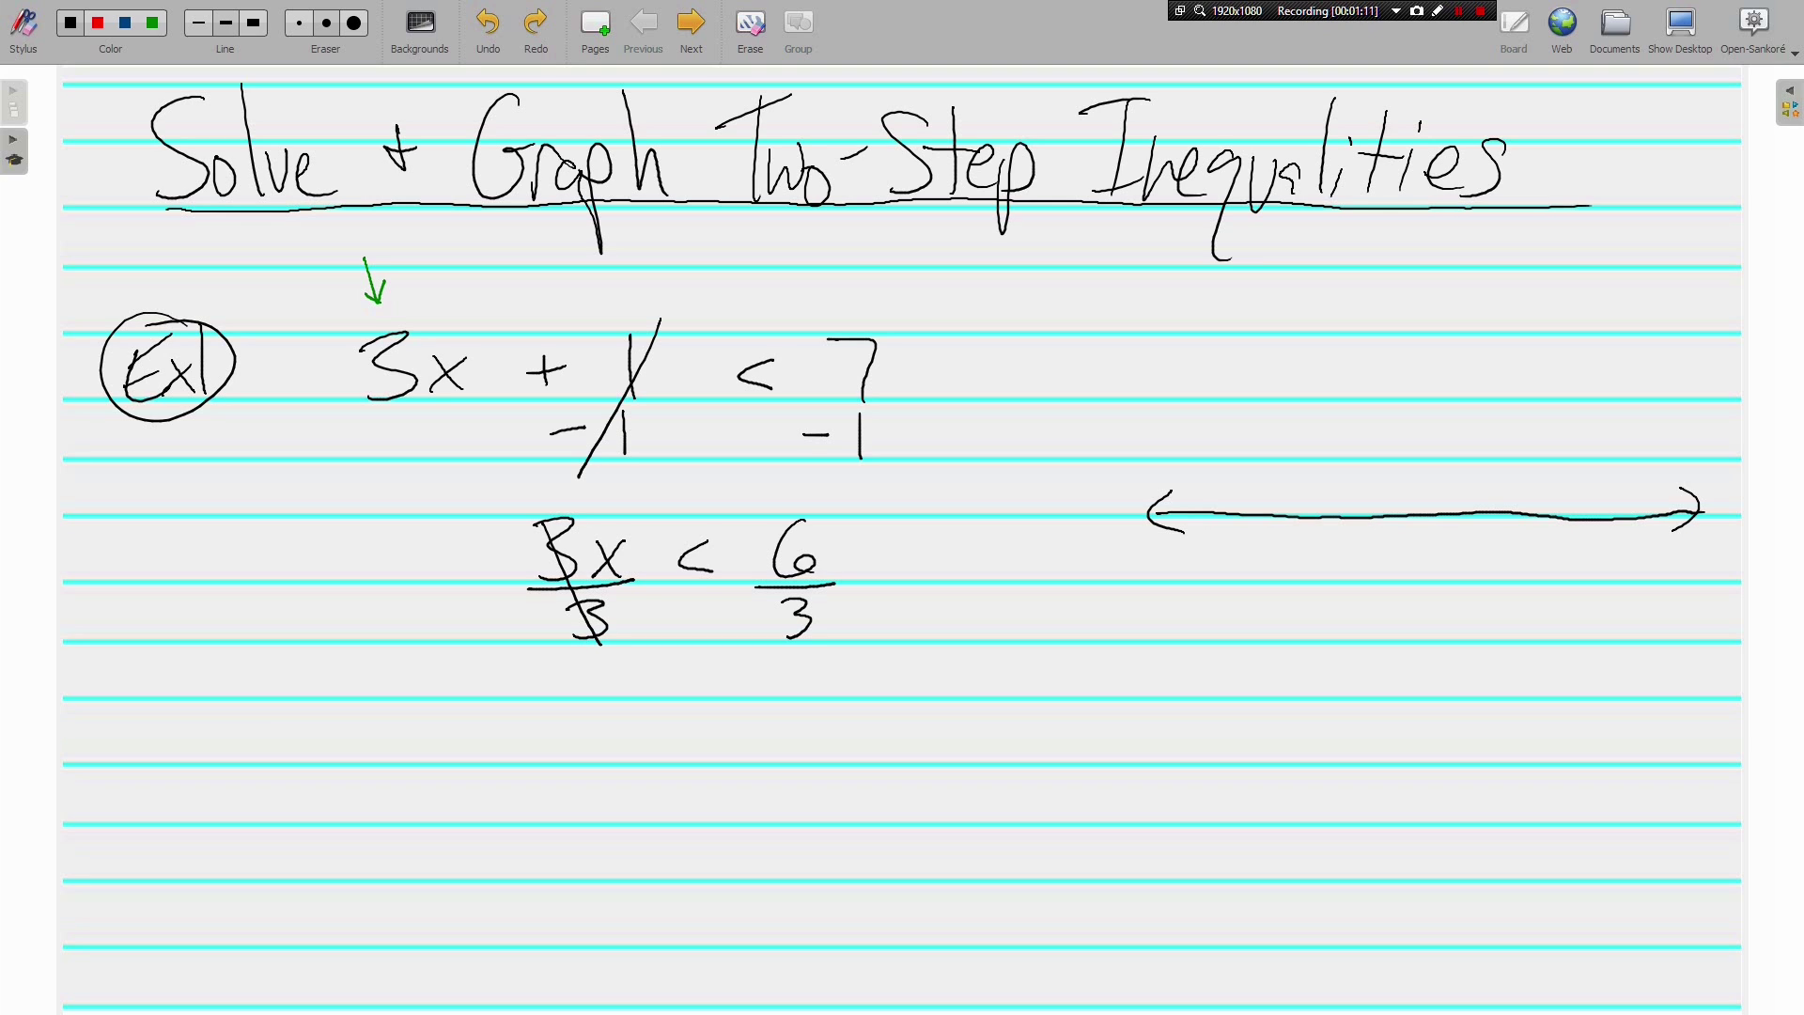
mouse_move(600, 721)
mouse_down()
mouse_move(622, 758)
mouse_move(592, 762)
mouse_up()
mouse_move(690, 725)
mouse_down()
mouse_move(667, 739)
mouse_move(690, 754)
mouse_move(797, 752)
mouse_up()
Step: Label 0 and 2 on the number line and draw an open green circle at 2
mouse_move(1532, 490)
mouse_down()
mouse_move(1529, 533)
mouse_move(1560, 578)
mouse_up()
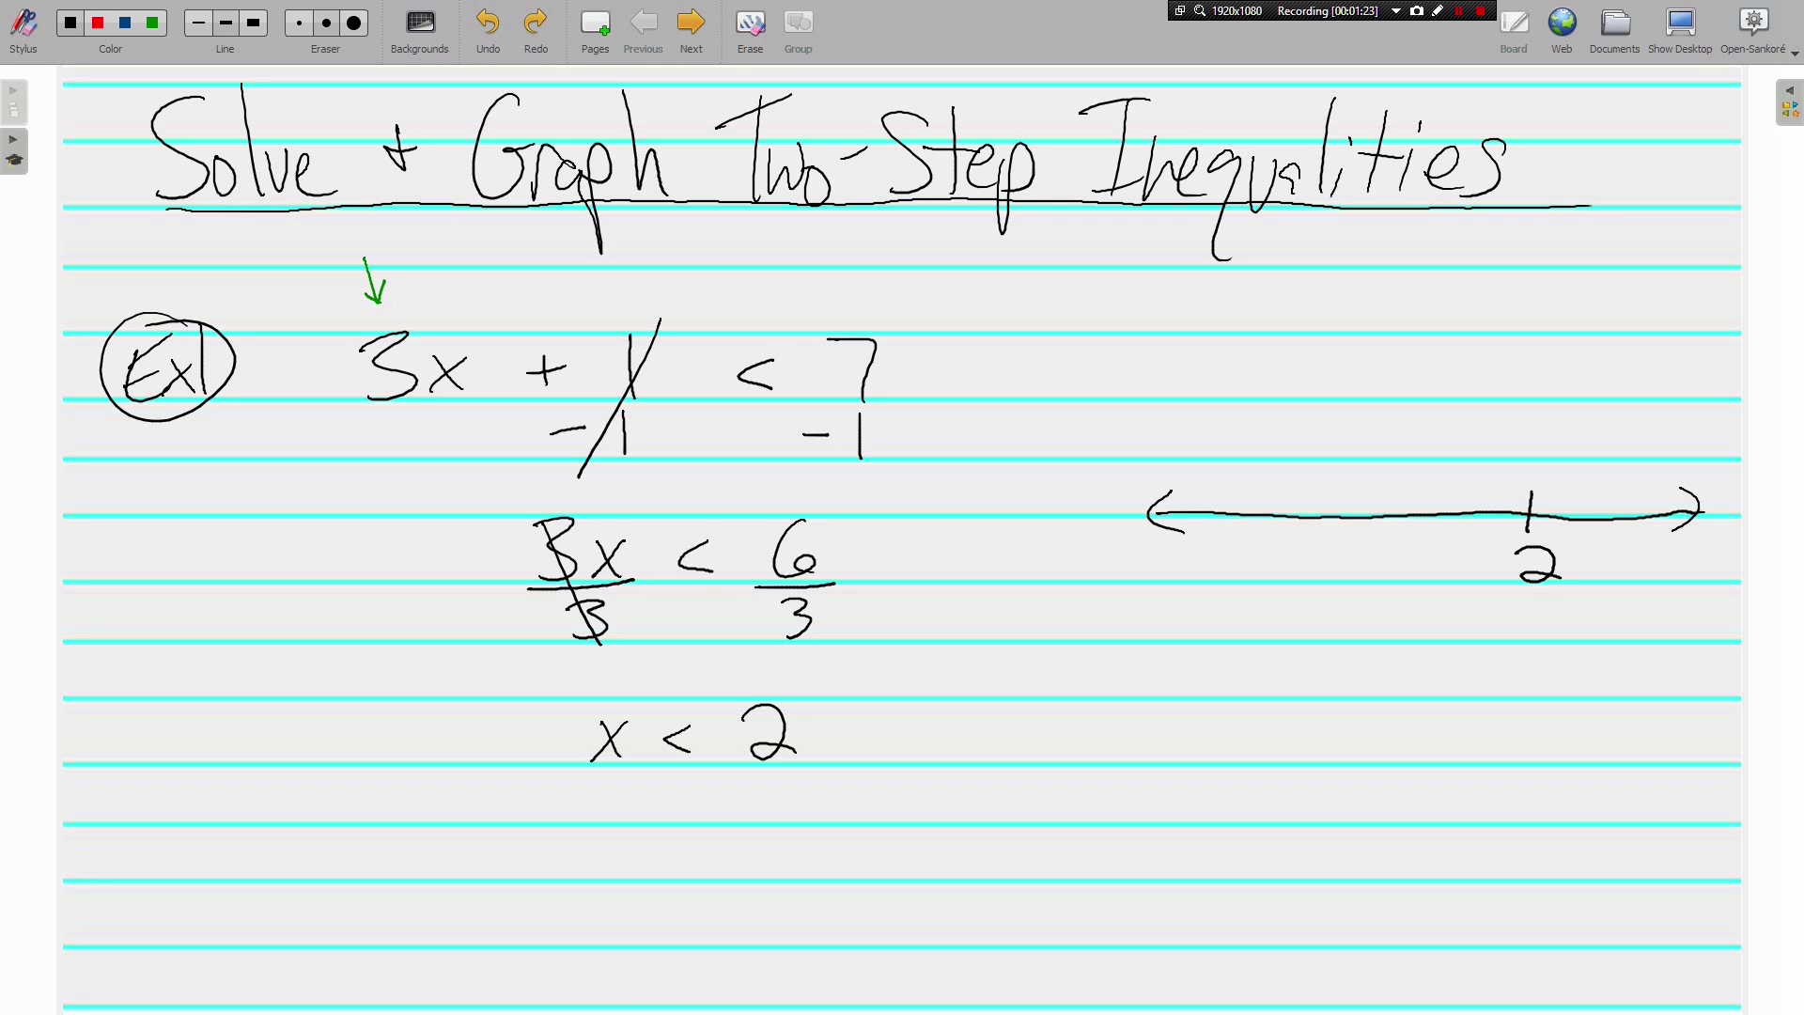
drag(1336, 493, 1327, 551)
click(152, 22)
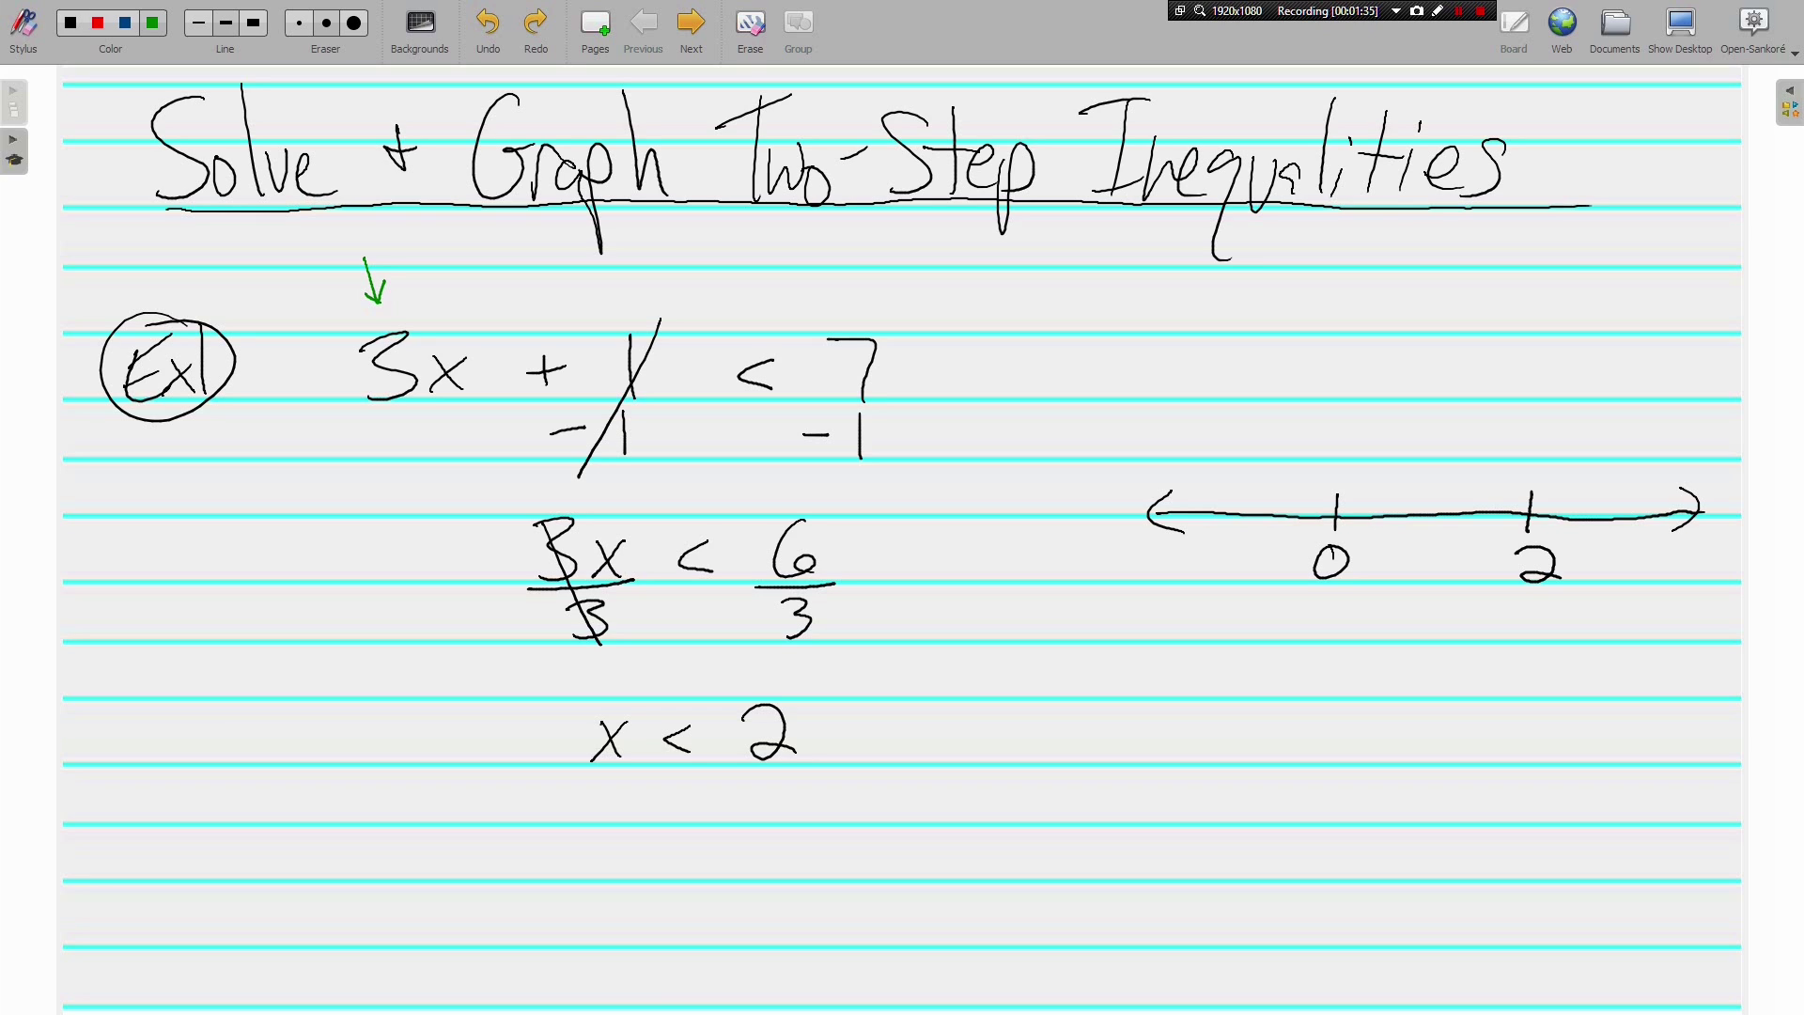
drag(1541, 484, 1549, 490)
Step: Shade the line left from 2, point a green arrow at x < 2, and turn to the next page
mouse_move(1503, 509)
mouse_down()
mouse_move(1161, 511)
mouse_move(1208, 477)
mouse_move(1186, 556)
mouse_move(1170, 517)
mouse_move(1278, 510)
mouse_move(1222, 509)
mouse_move(1259, 510)
mouse_up()
drag(544, 810, 587, 780)
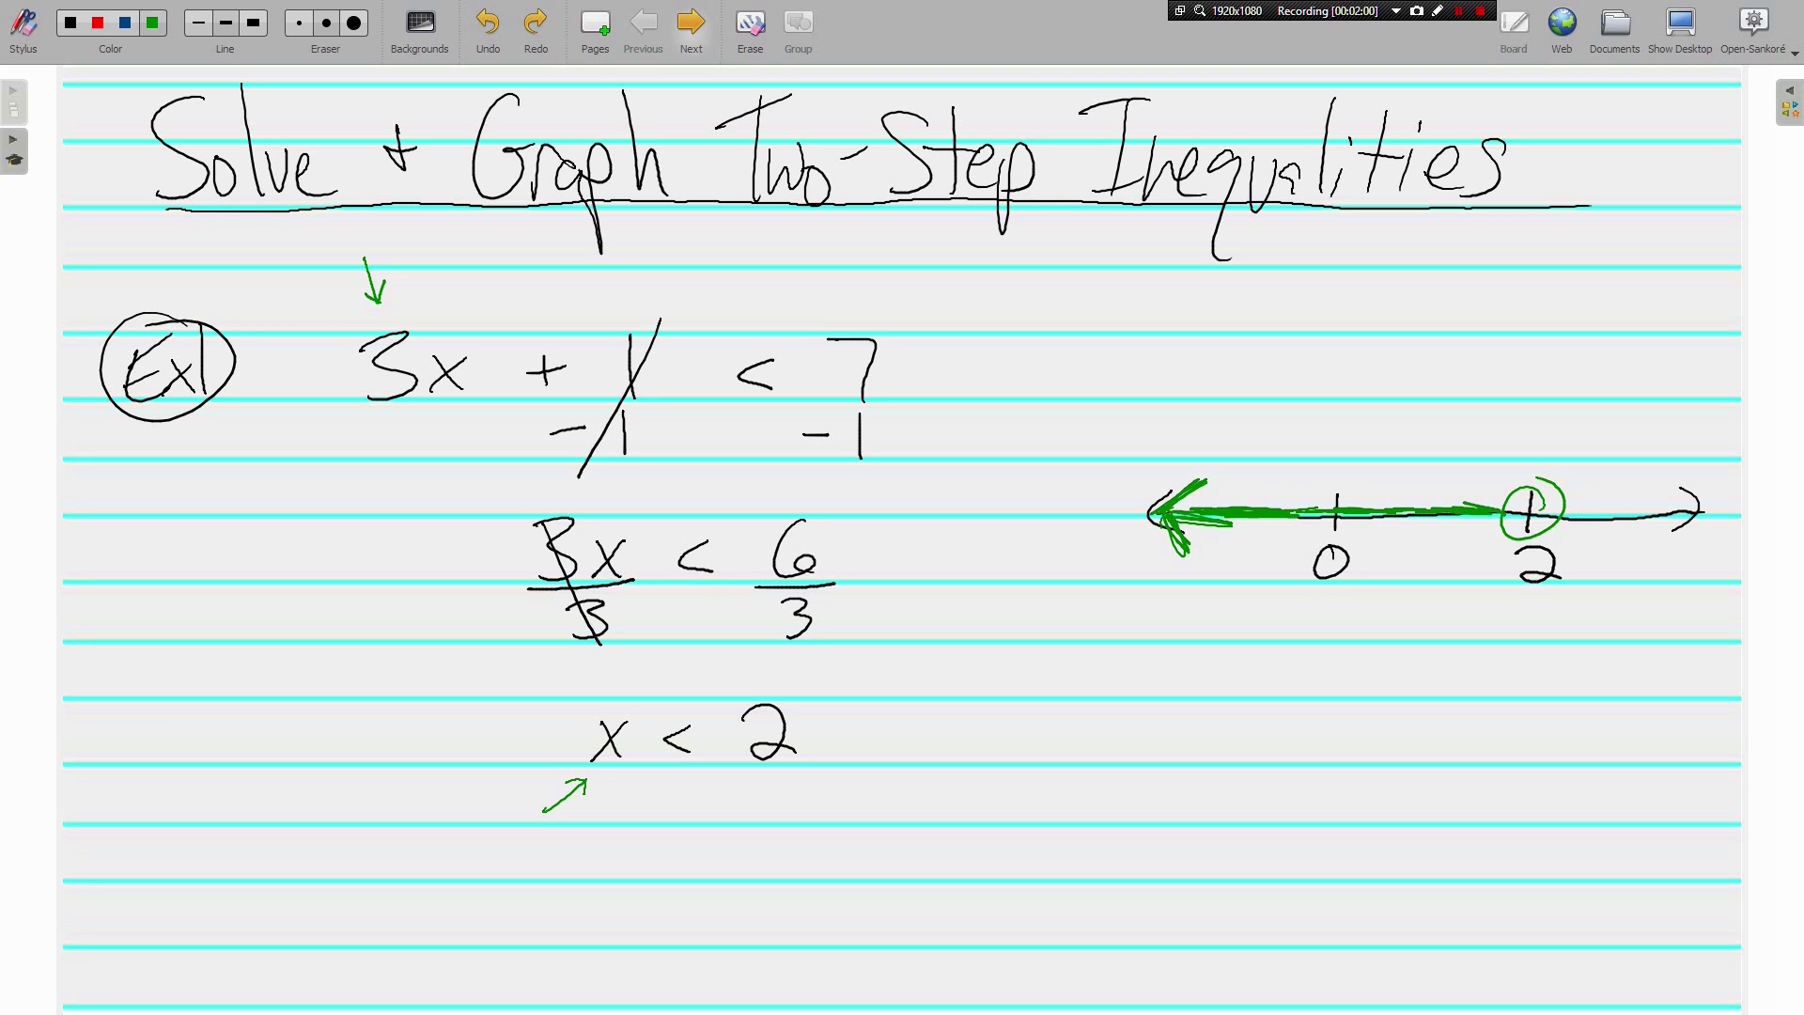
key(Page_Down)
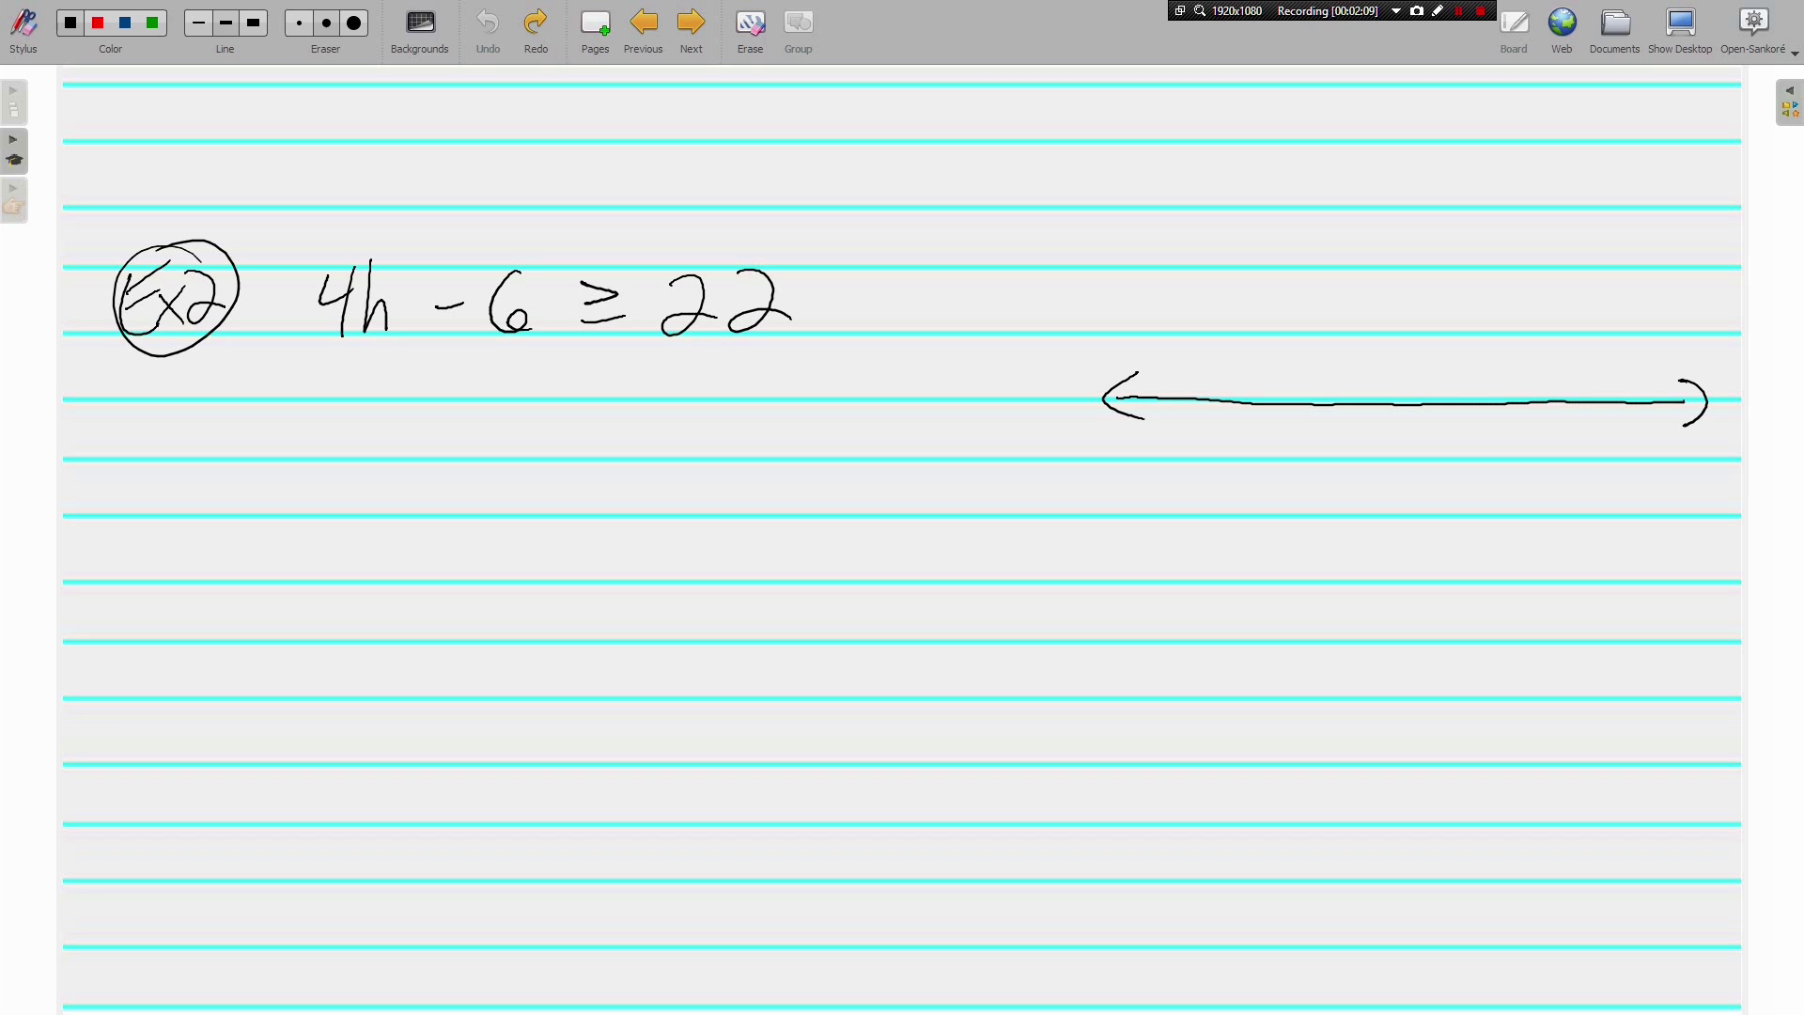
Step: Add 6 to both sides, cancel the 6s, and write 4h ≥ 28
mouse_move(460, 370)
mouse_down()
mouse_move(460, 389)
mouse_move(496, 385)
mouse_up()
drag(539, 264, 472, 417)
mouse_move(650, 354)
mouse_down()
mouse_move(650, 383)
mouse_move(667, 367)
mouse_move(745, 380)
mouse_up()
drag(460, 460, 477, 479)
mouse_move(483, 456)
mouse_down()
mouse_move(476, 503)
mouse_move(602, 487)
mouse_move(711, 506)
mouse_up()
mouse_move(761, 468)
mouse_down()
mouse_move(738, 485)
mouse_move(752, 489)
mouse_up()
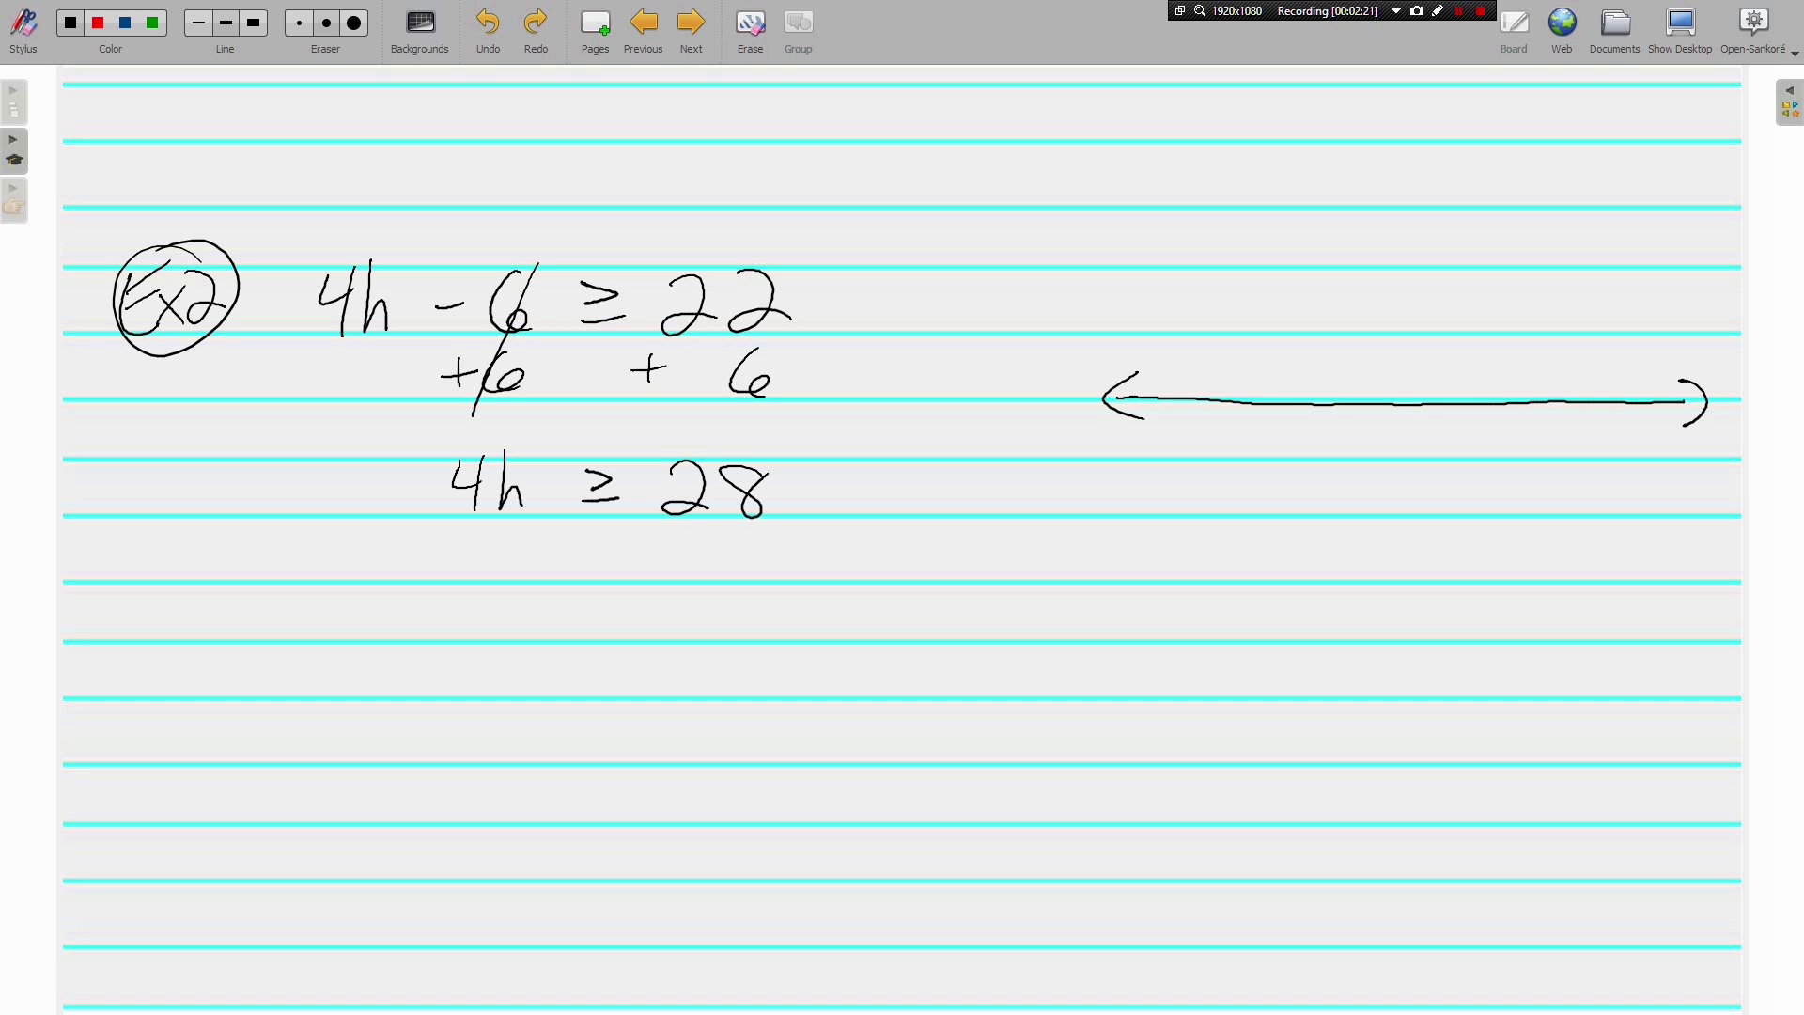
Step: Divide both sides by 4, cancelling the 4s, and write h ≥ 7
mouse_move(440, 520)
mouse_down()
mouse_move(531, 506)
mouse_move(497, 542)
mouse_move(498, 575)
mouse_up()
drag(455, 458, 500, 578)
mouse_move(661, 523)
mouse_down()
mouse_move(779, 516)
mouse_move(726, 553)
mouse_move(719, 593)
mouse_up()
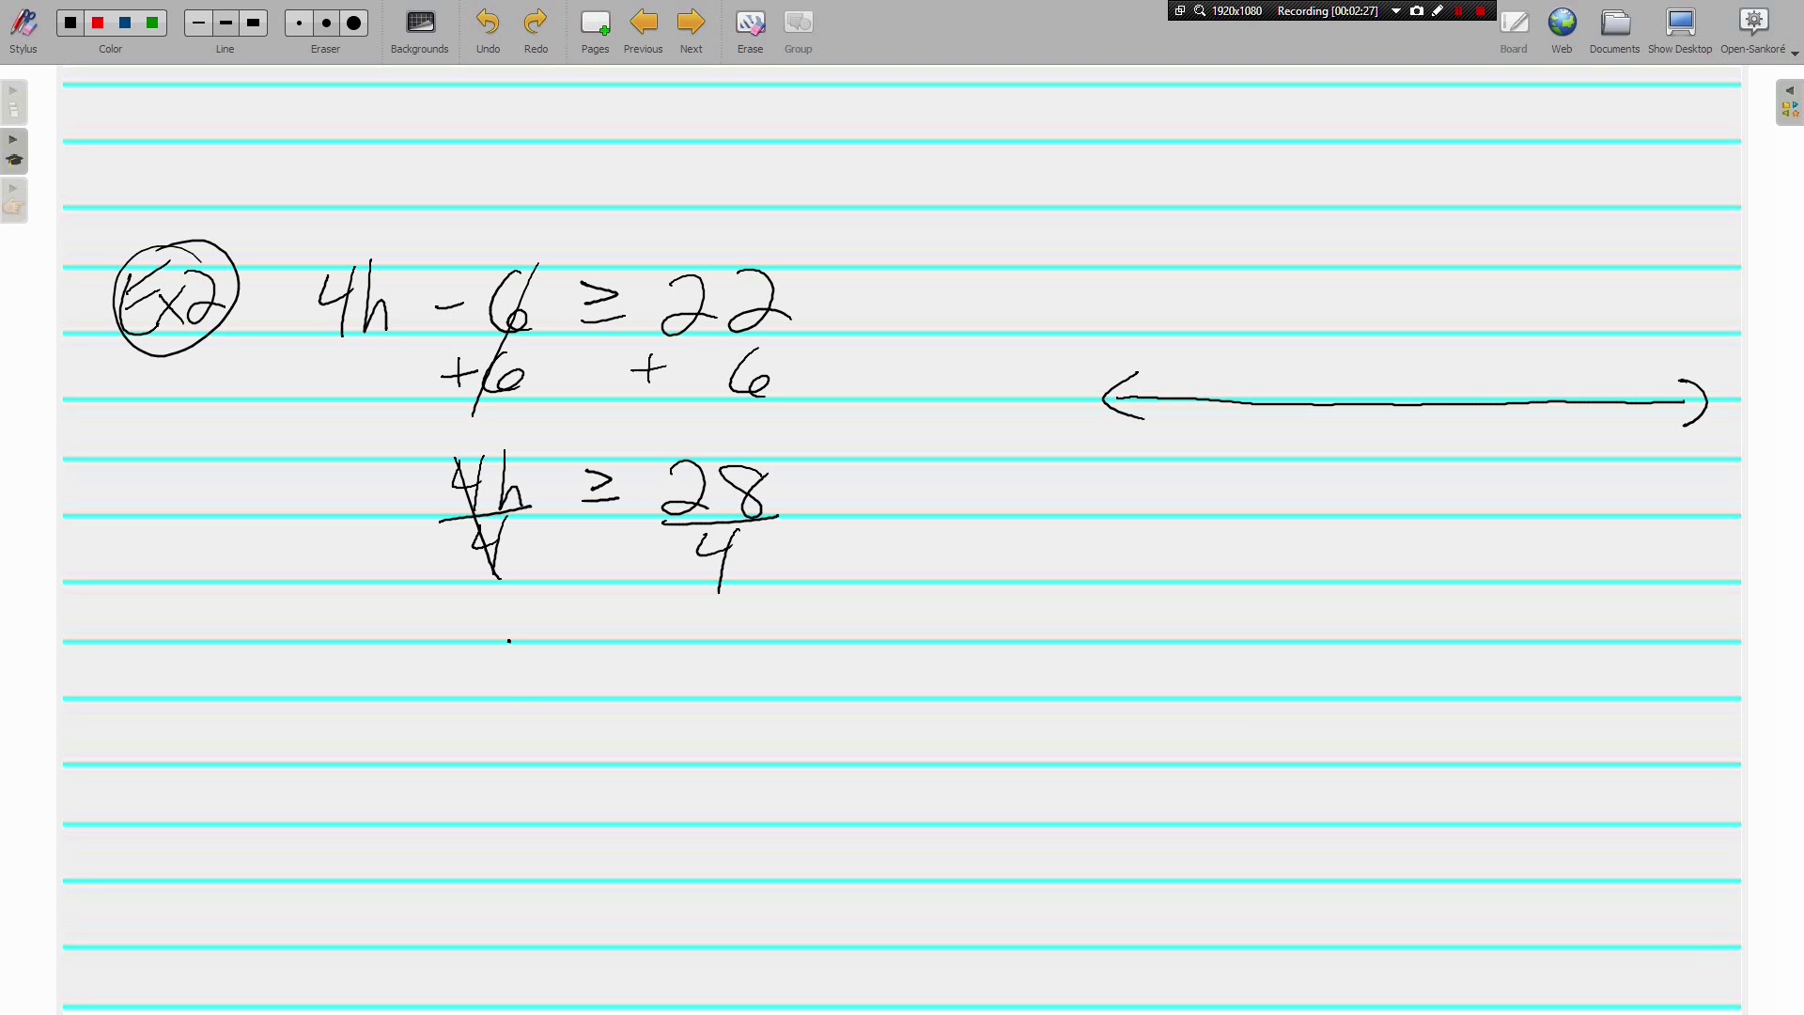
mouse_move(510, 641)
mouse_down()
mouse_move(522, 699)
mouse_move(567, 673)
mouse_move(662, 697)
mouse_up()
Step: Mark 7 and 0 on the number line, then draw a filled green dot at 7 shaded rightward
drag(1529, 376, 1530, 464)
drag(1274, 385, 1276, 434)
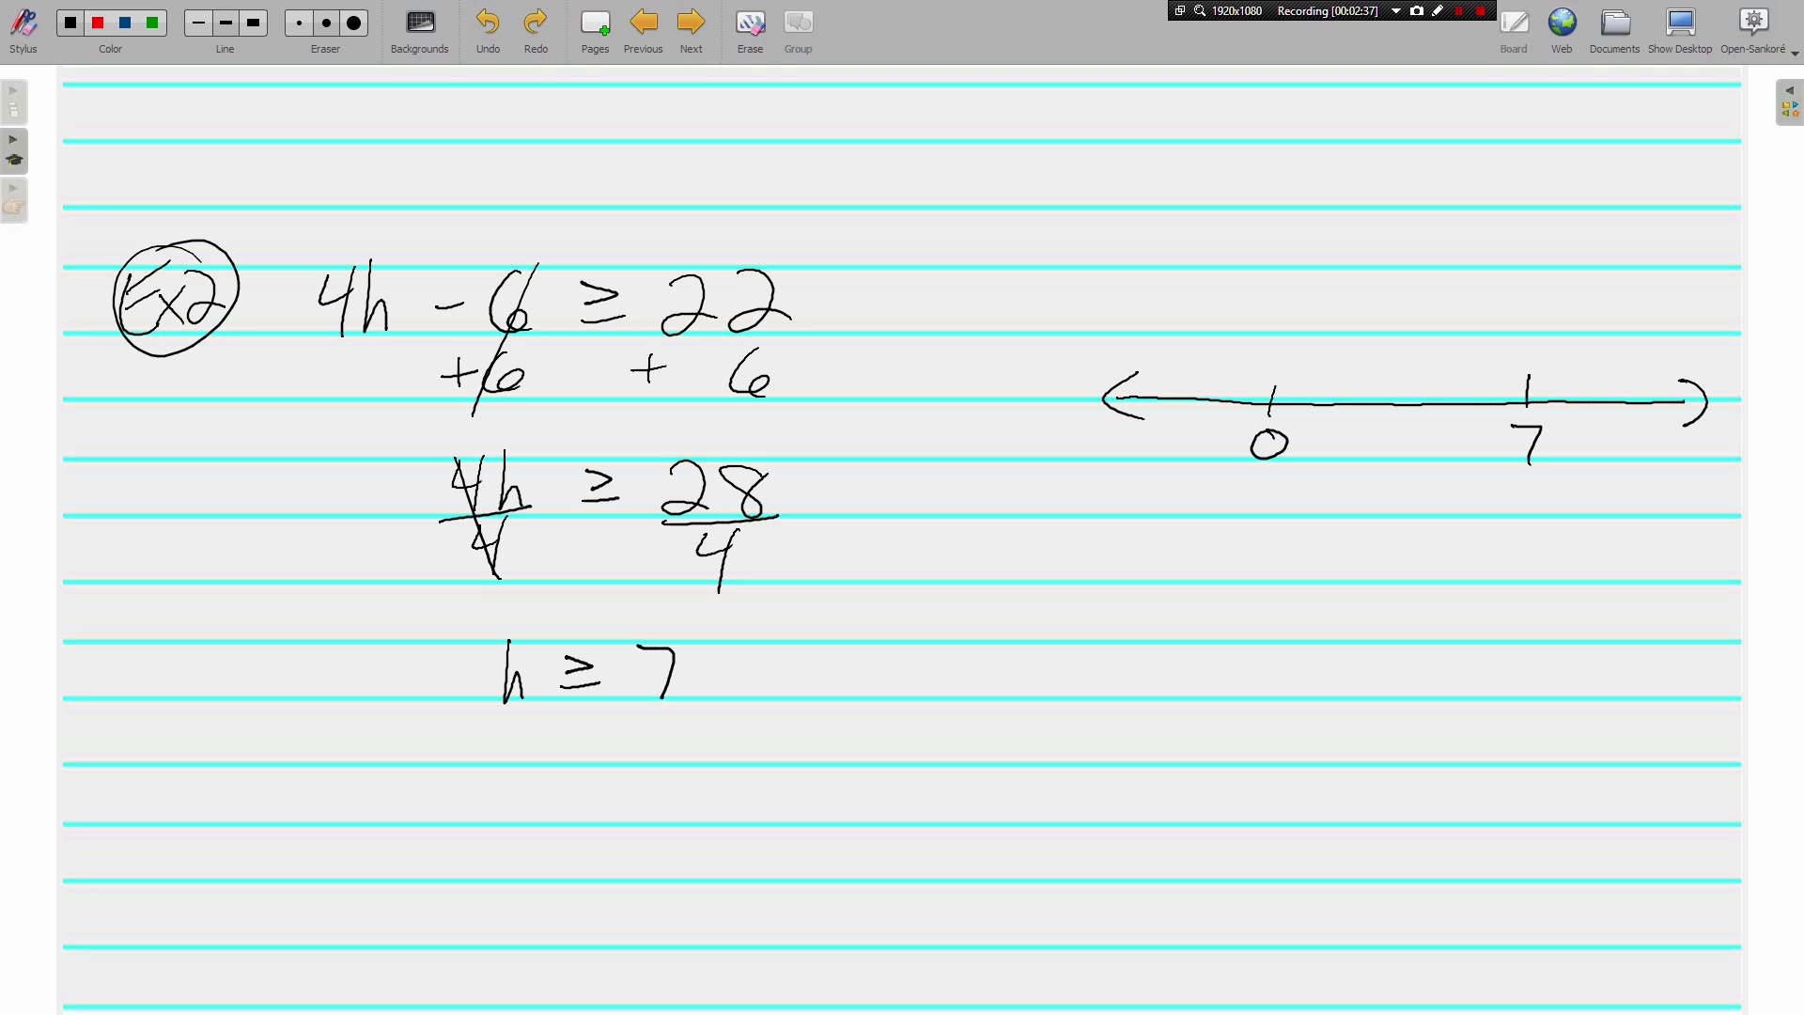
click(152, 22)
drag(1532, 382, 1527, 400)
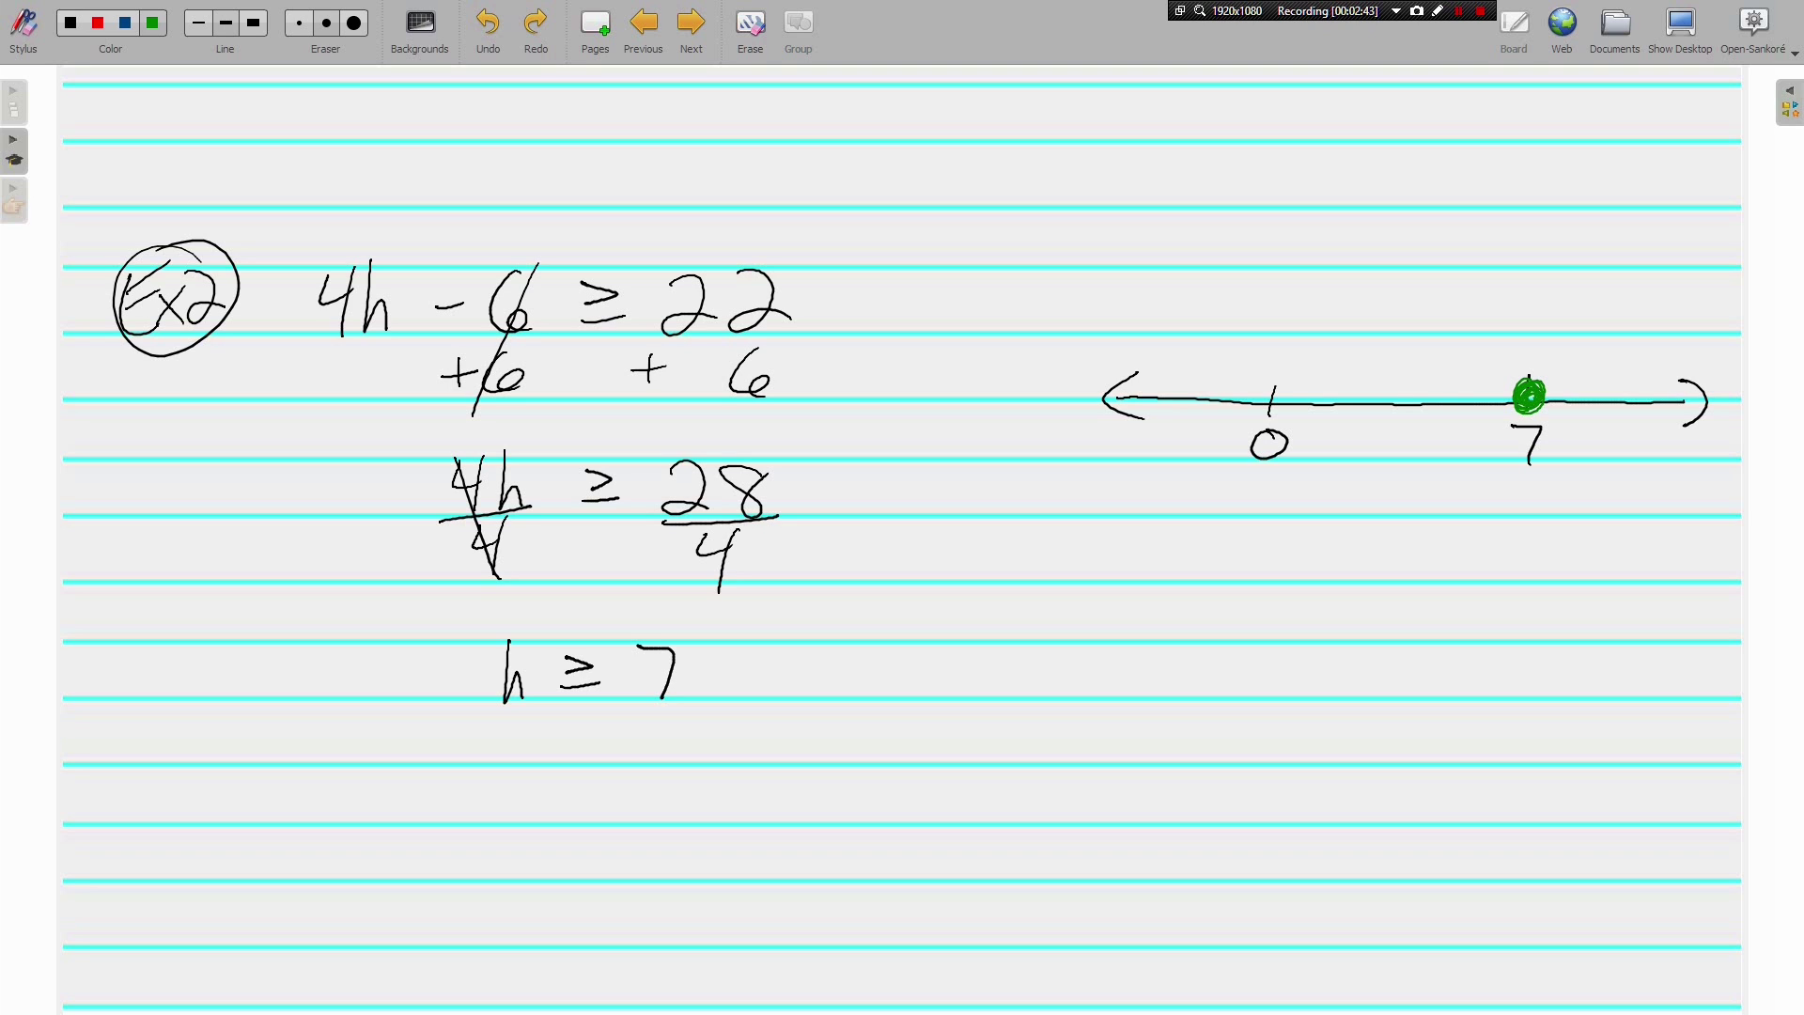
mouse_move(1549, 402)
mouse_down()
mouse_move(1701, 394)
mouse_move(1658, 448)
mouse_up()
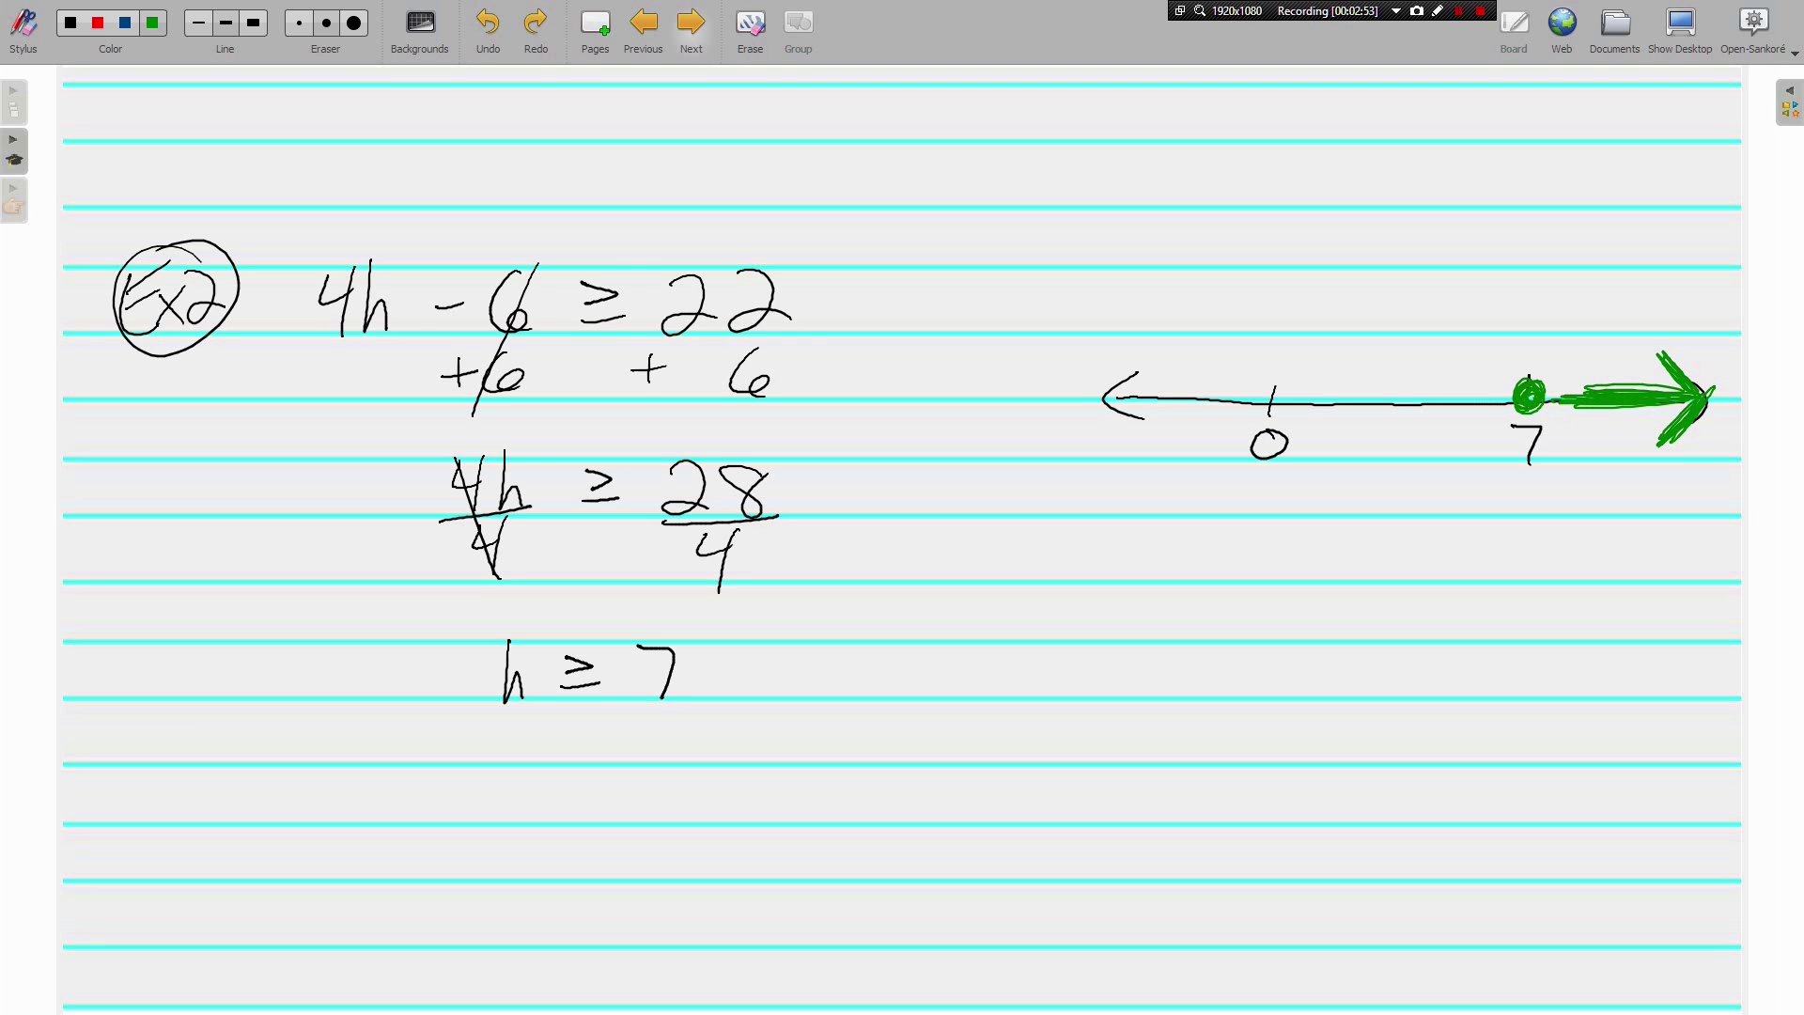
Step: Turn to the Example 3 page and, in black, write −1 under the +1 and cancel the 1s
click(691, 26)
click(71, 22)
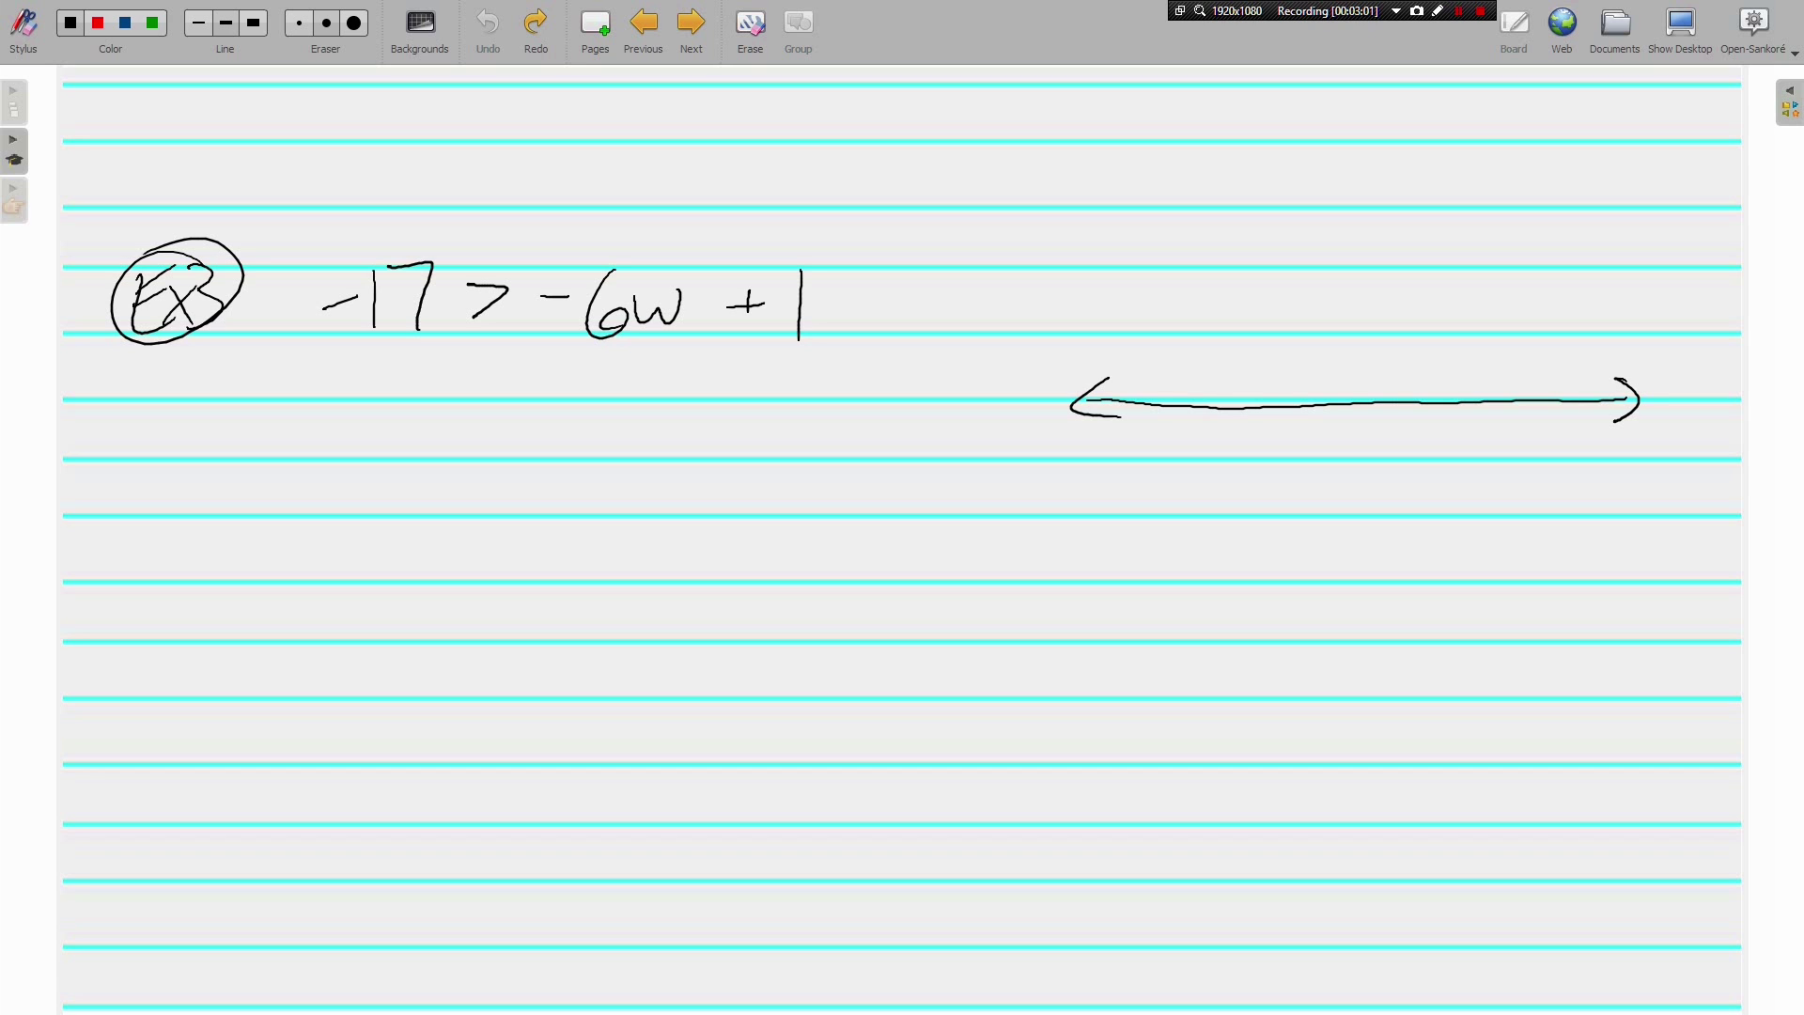
drag(751, 293, 750, 327)
drag(756, 293, 755, 327)
drag(728, 370, 791, 390)
drag(843, 278, 755, 405)
Step: Subtract 1 from −17 and write −18 > on the next line
drag(346, 371, 419, 398)
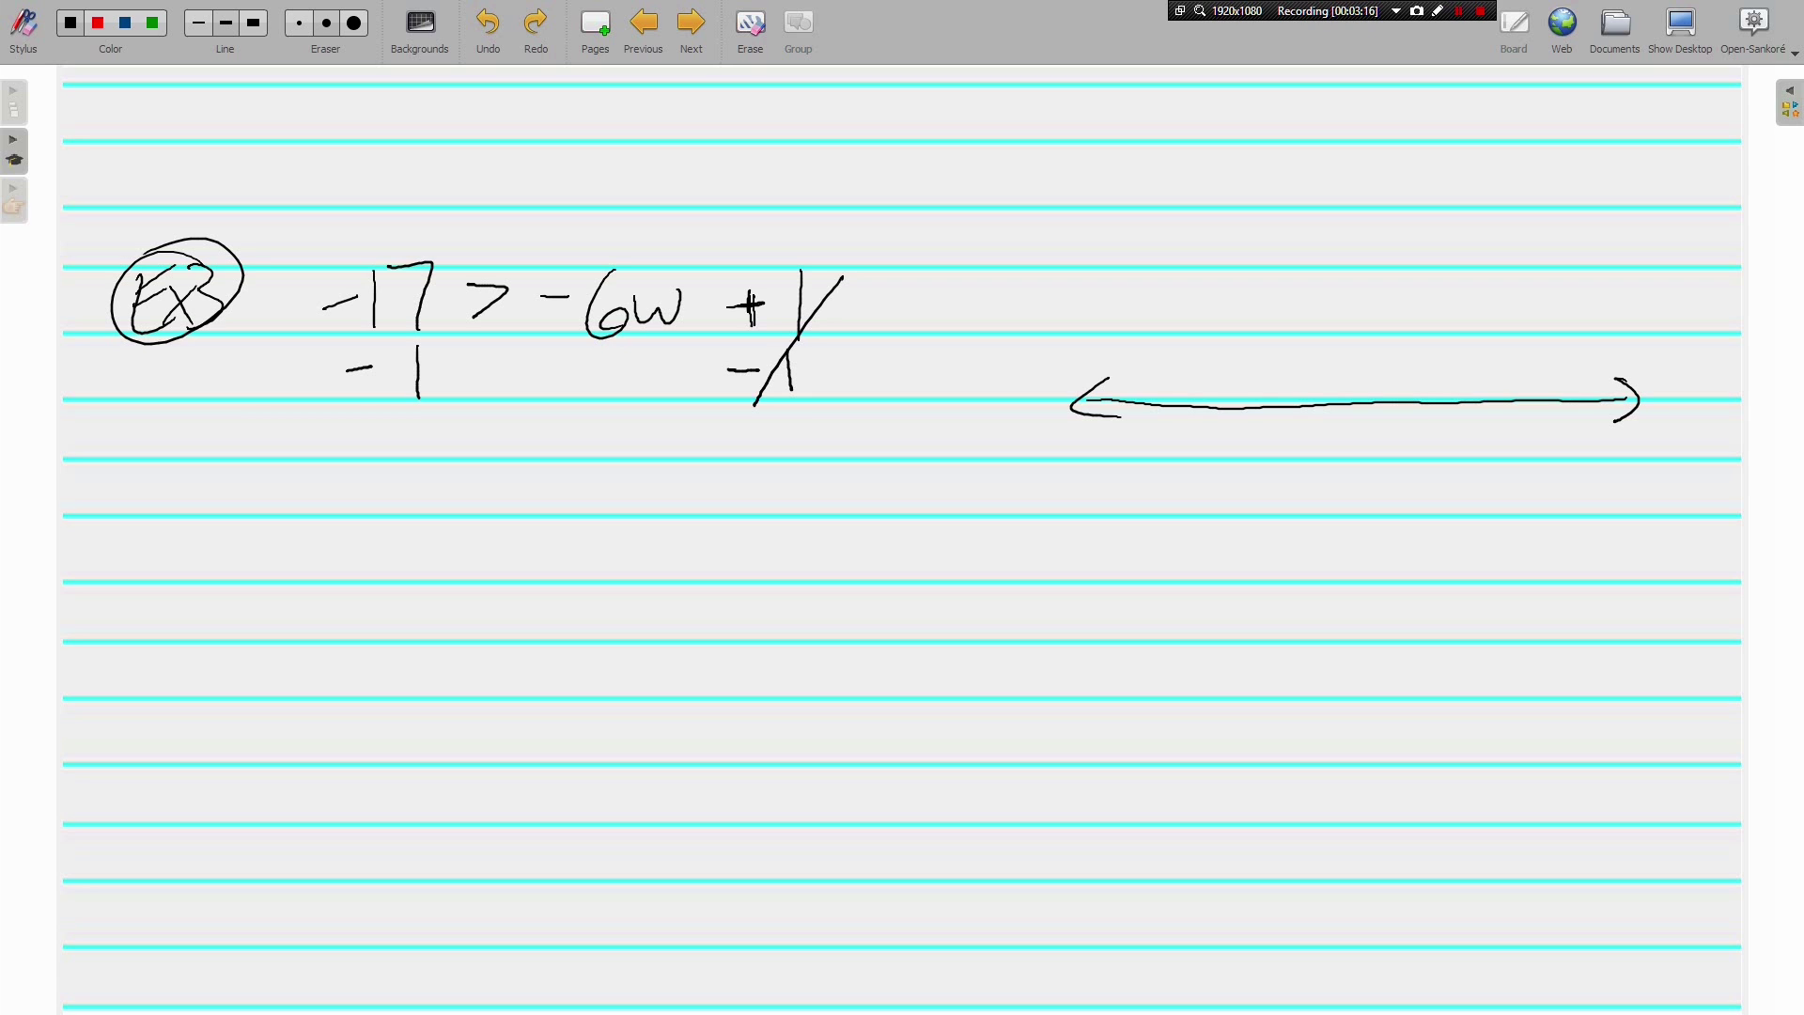
mouse_move(333, 488)
mouse_down()
mouse_move(387, 510)
mouse_move(421, 498)
mouse_move(428, 470)
mouse_up()
mouse_move(477, 474)
mouse_down()
mouse_move(479, 498)
mouse_move(656, 501)
mouse_move(683, 477)
mouse_up()
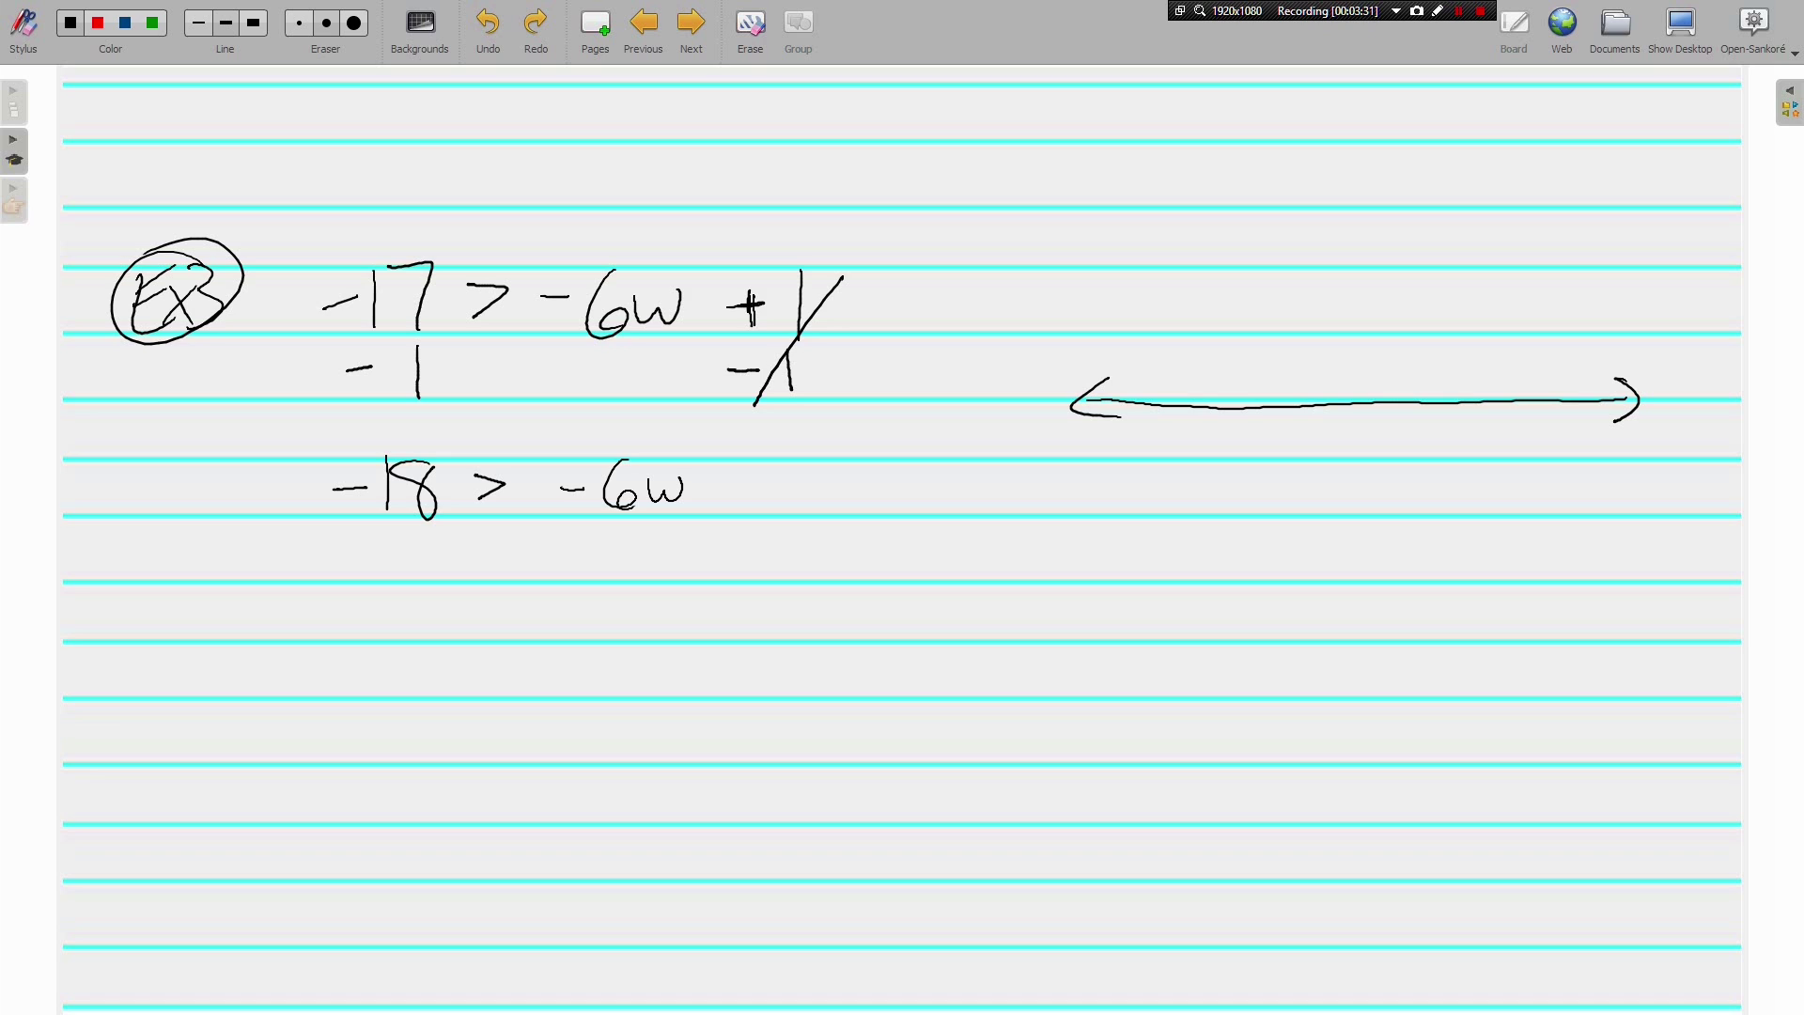
Step: Divide both sides by −6, cancelling the −6 on the w side
drag(571, 517, 690, 509)
drag(601, 556, 649, 561)
drag(584, 440, 672, 577)
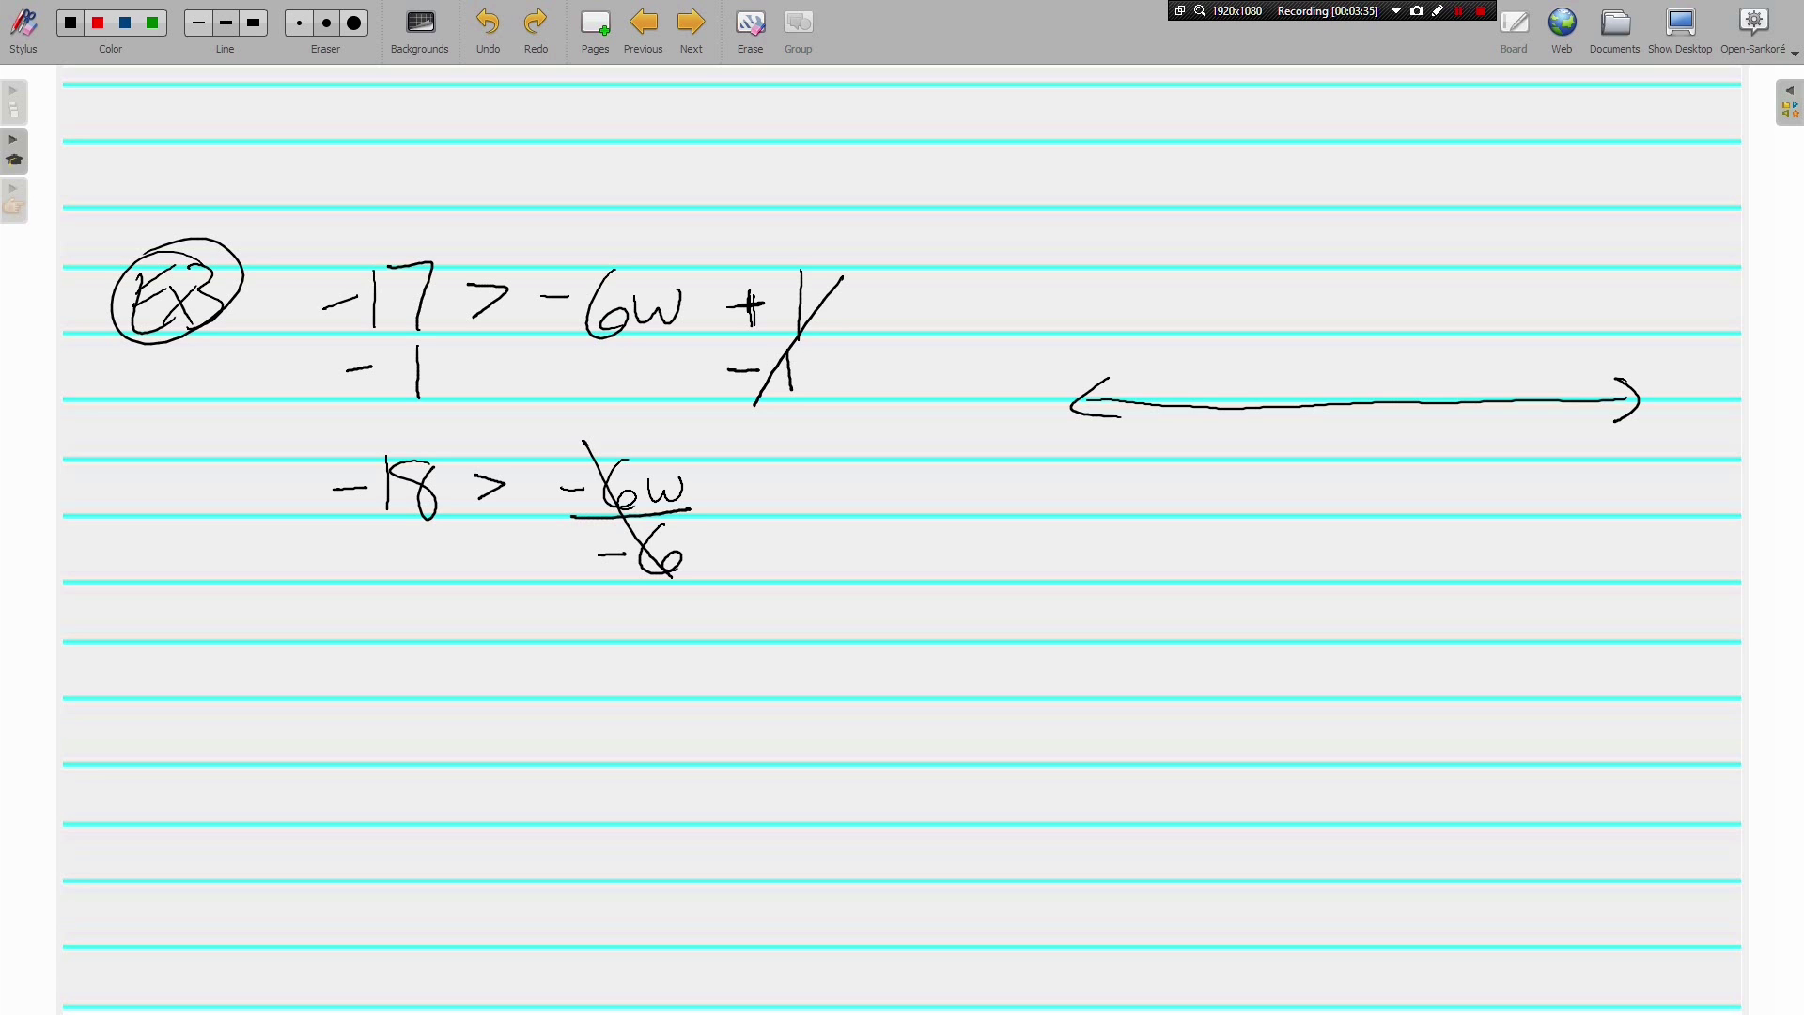
mouse_move(340, 519)
mouse_down()
mouse_move(468, 514)
mouse_move(414, 567)
mouse_up()
Step: Write 3 < w, restate it as w > 3, and mark 0 and 3 on the number line
drag(392, 650, 393, 697)
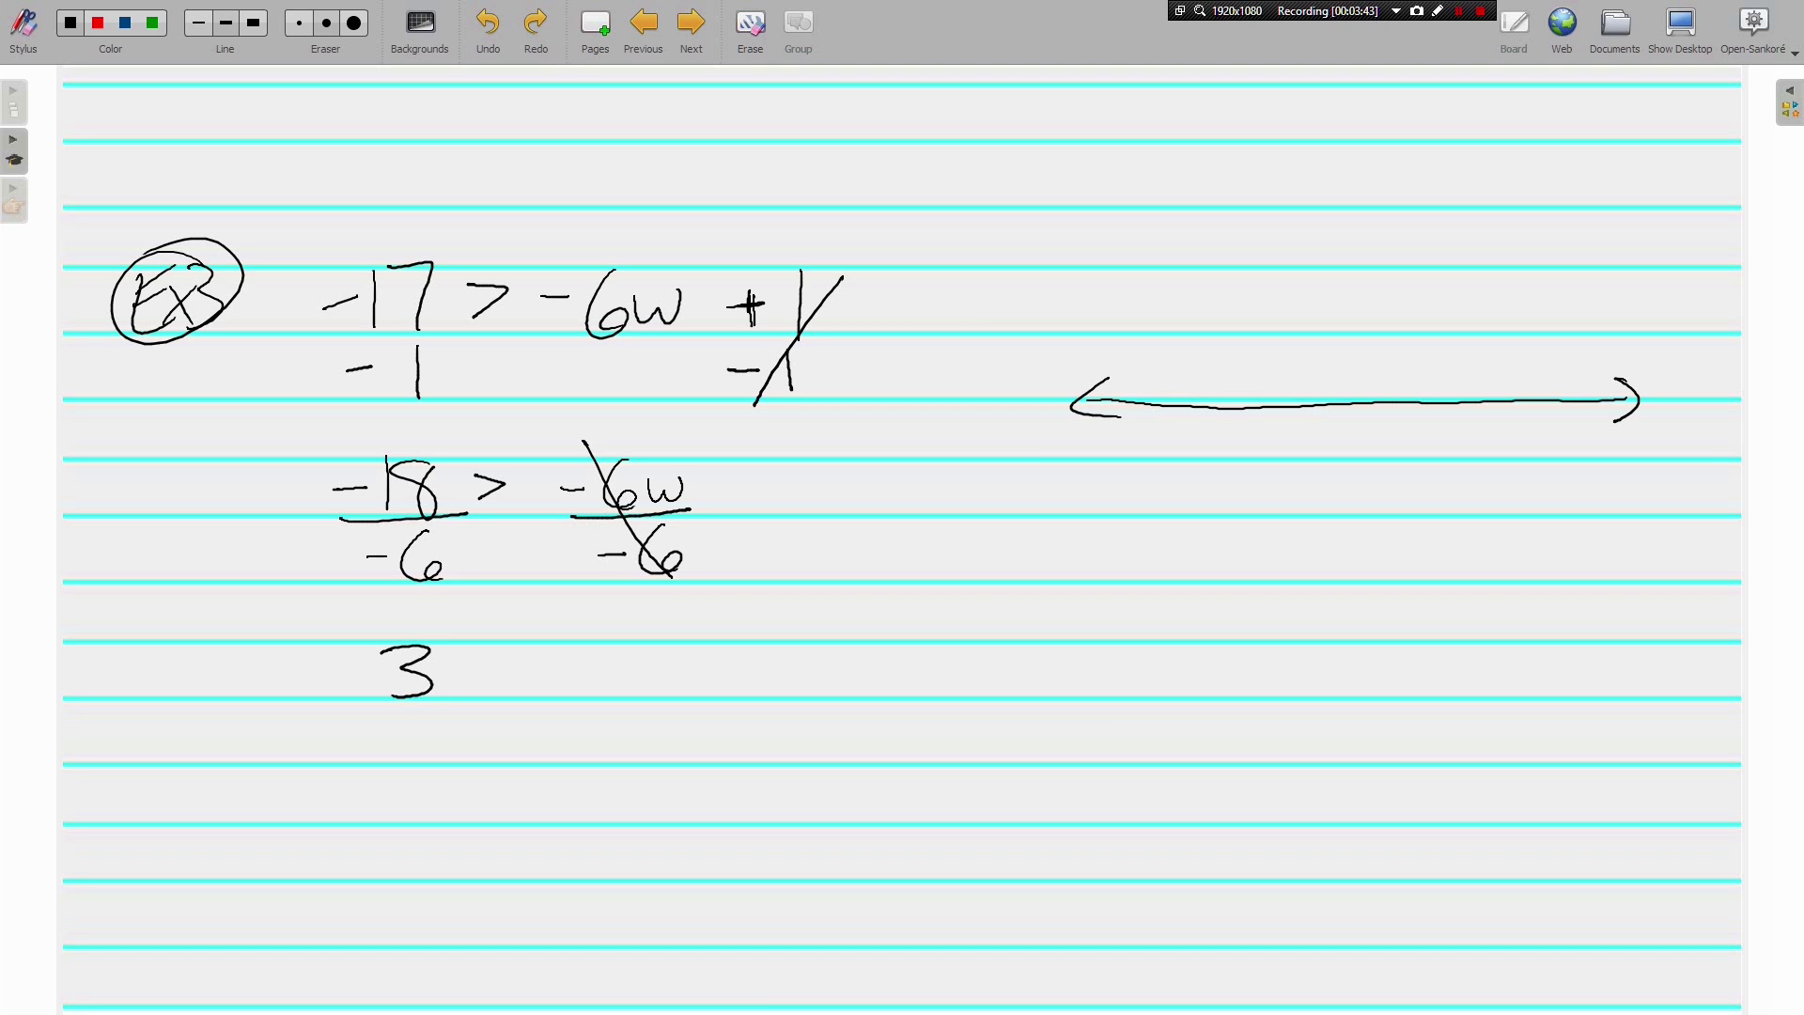
drag(562, 673, 612, 656)
drag(506, 660, 512, 690)
drag(395, 792, 566, 812)
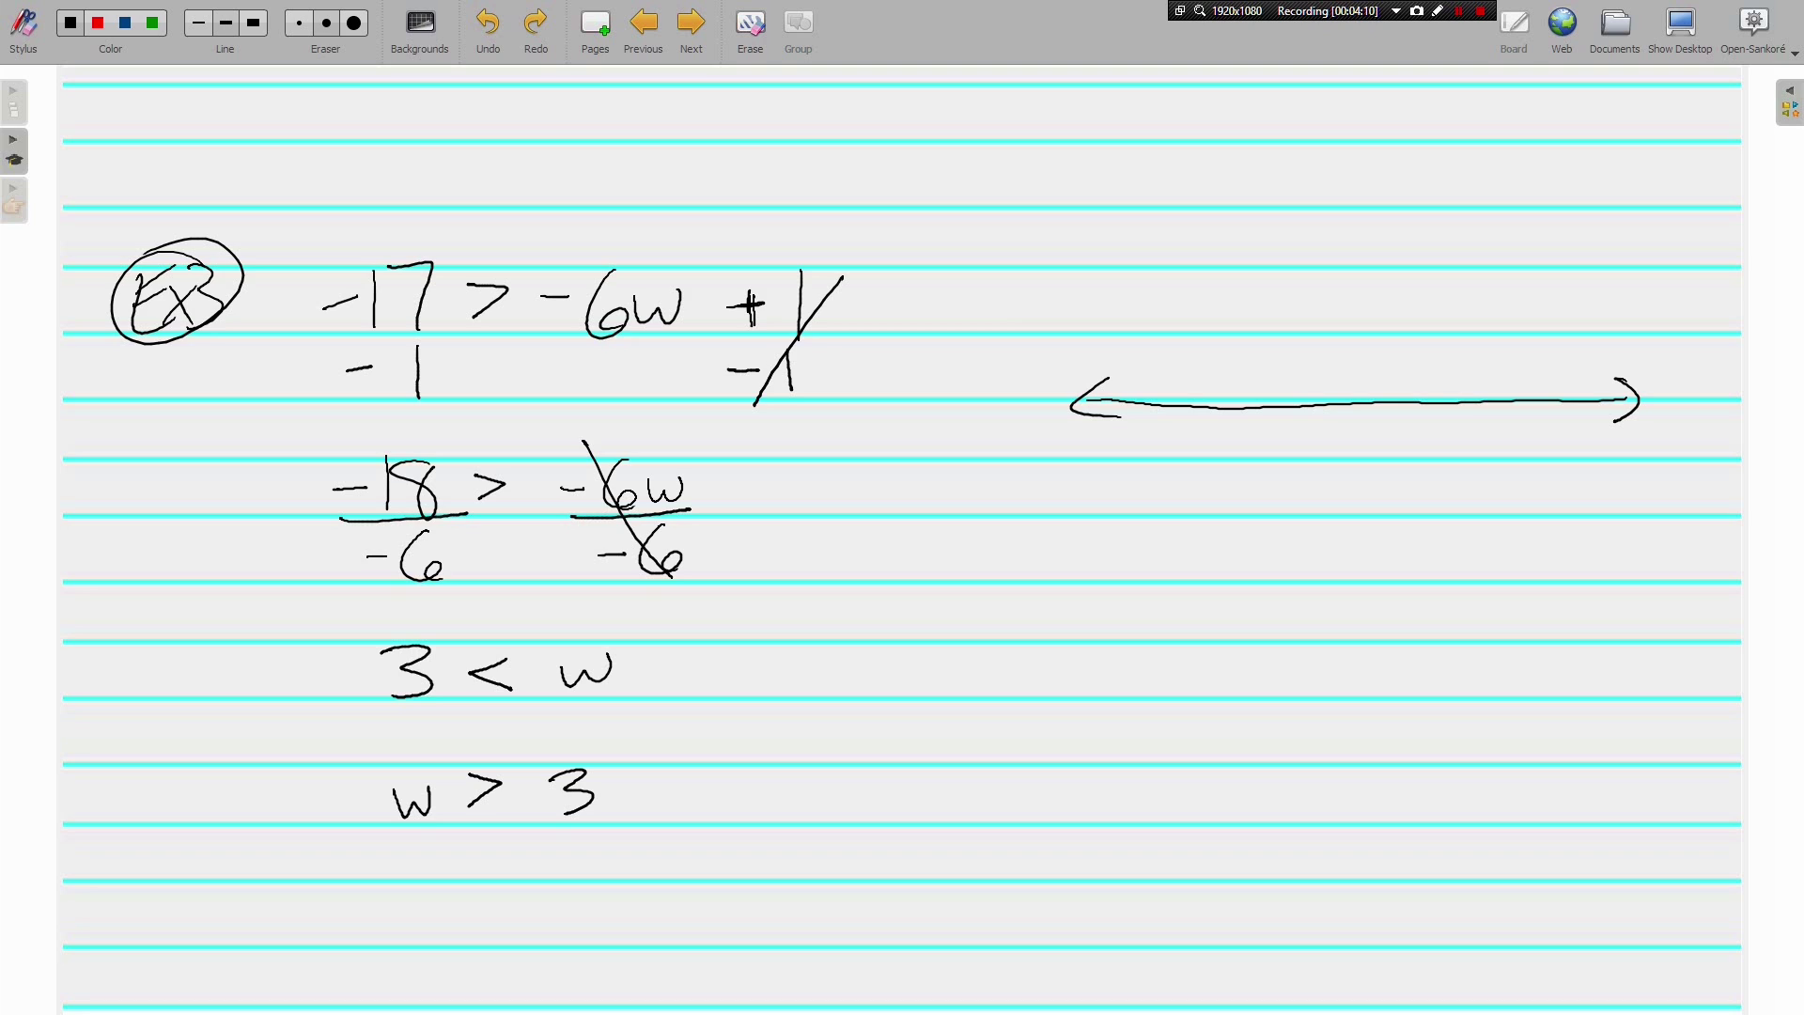
mouse_move(1474, 380)
mouse_down()
mouse_move(1483, 448)
mouse_move(1460, 468)
mouse_up()
drag(1260, 388, 1266, 435)
Step: In green, circle 3 with rightward shading and draw arrows linking > to 3 < w to w > 3
click(152, 23)
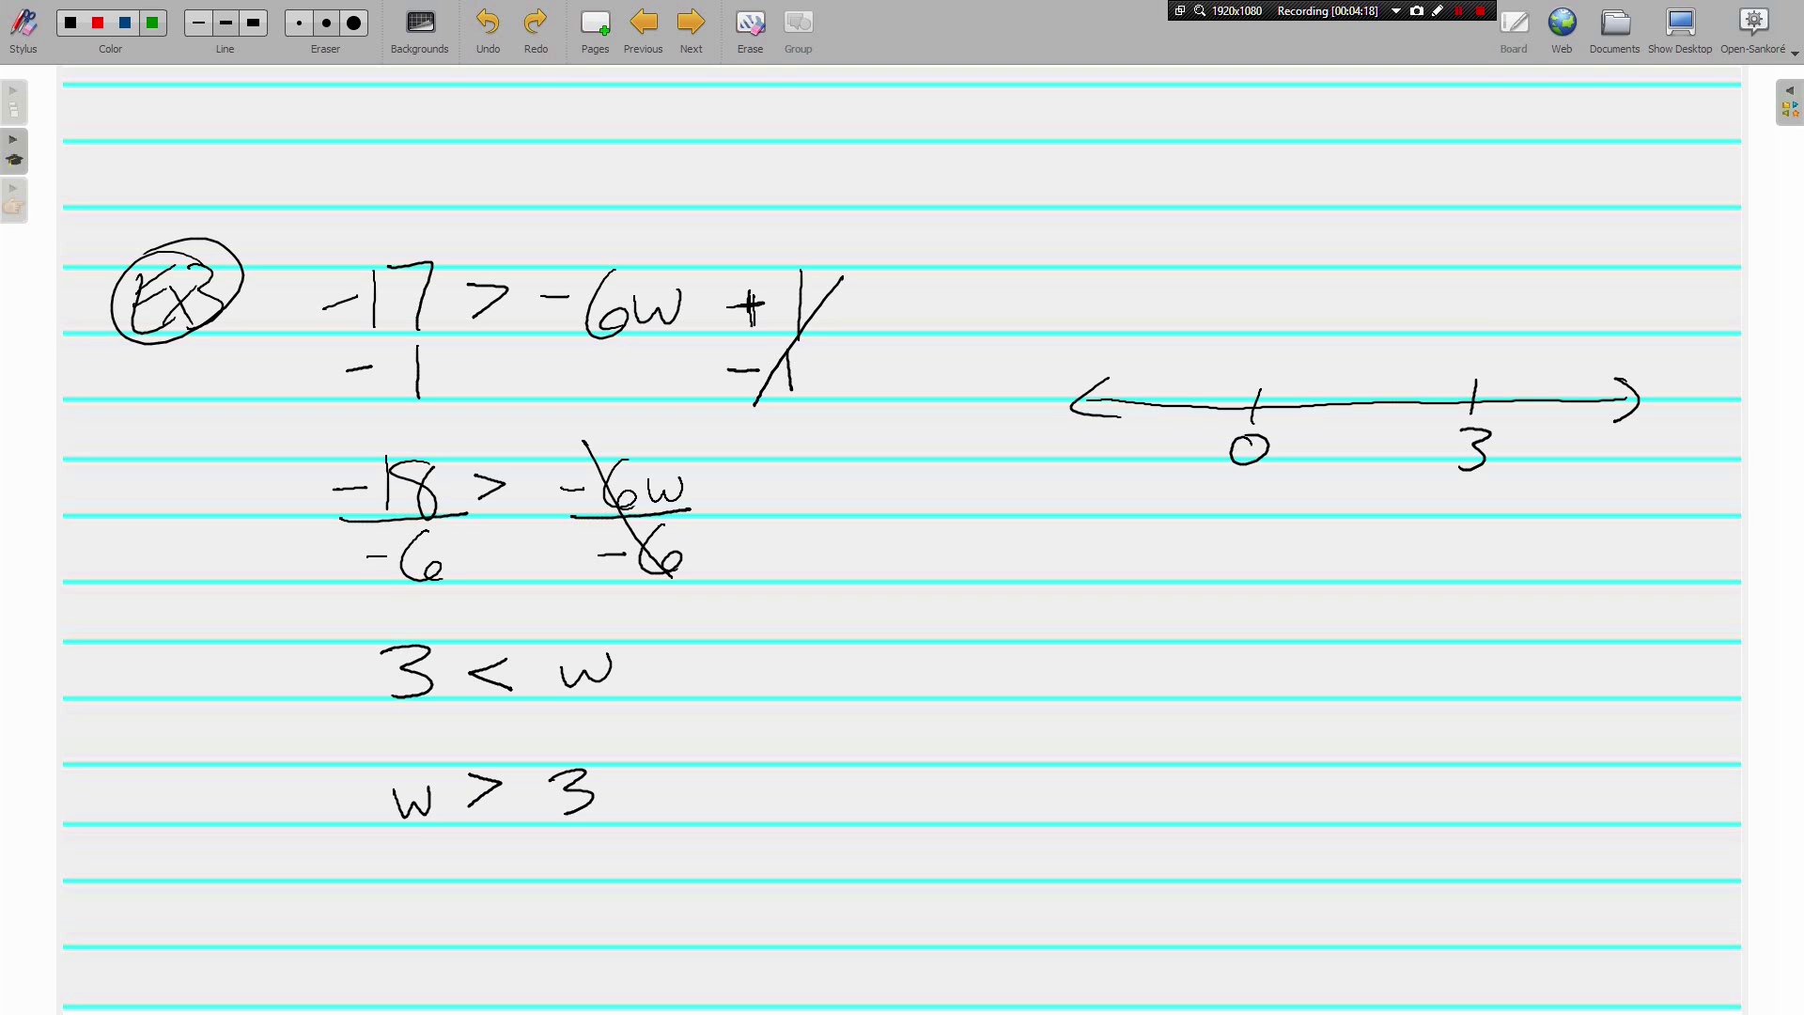
mouse_move(1479, 368)
mouse_down()
mouse_move(1630, 395)
mouse_move(1515, 393)
mouse_move(1647, 403)
mouse_move(1603, 349)
mouse_move(1635, 418)
mouse_move(1597, 445)
mouse_up()
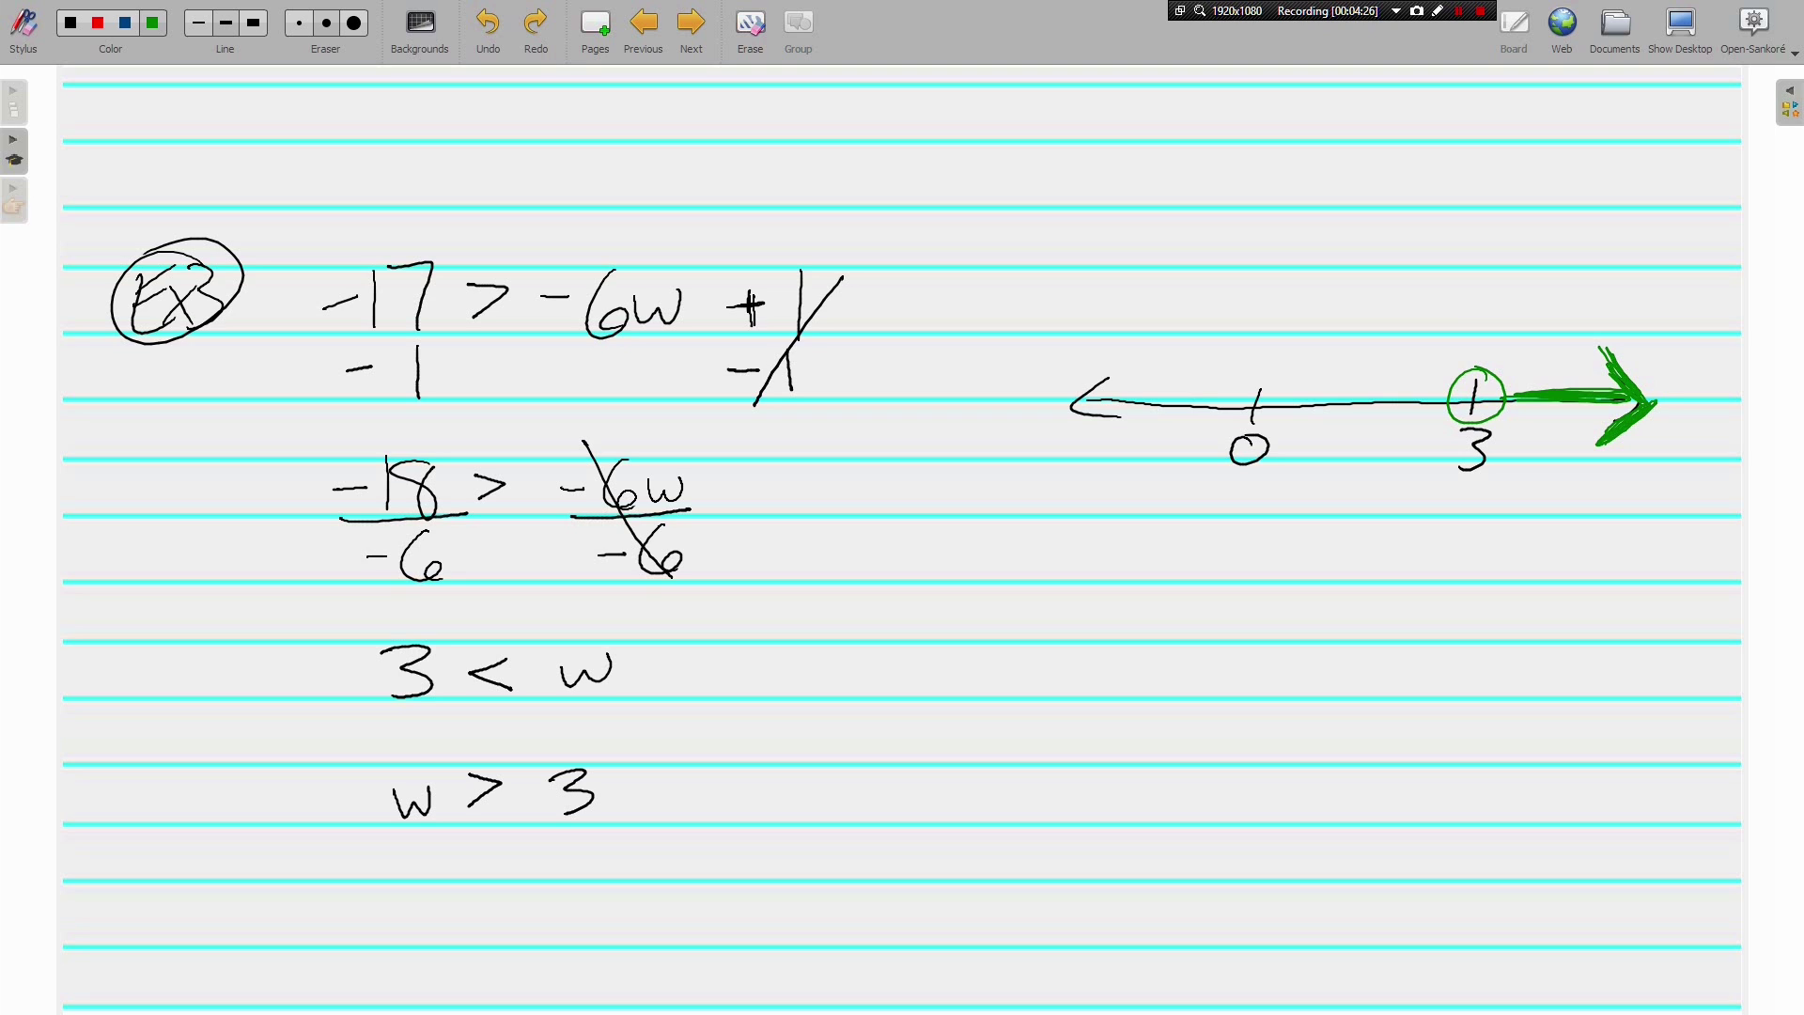
mouse_move(496, 512)
mouse_down()
mouse_move(502, 620)
mouse_move(533, 603)
mouse_up()
drag(498, 714, 502, 752)
drag(489, 734, 518, 735)
Step: Turn to the Example 4 page and, in black, add 2 to both sides, cancelling the 2s
click(691, 28)
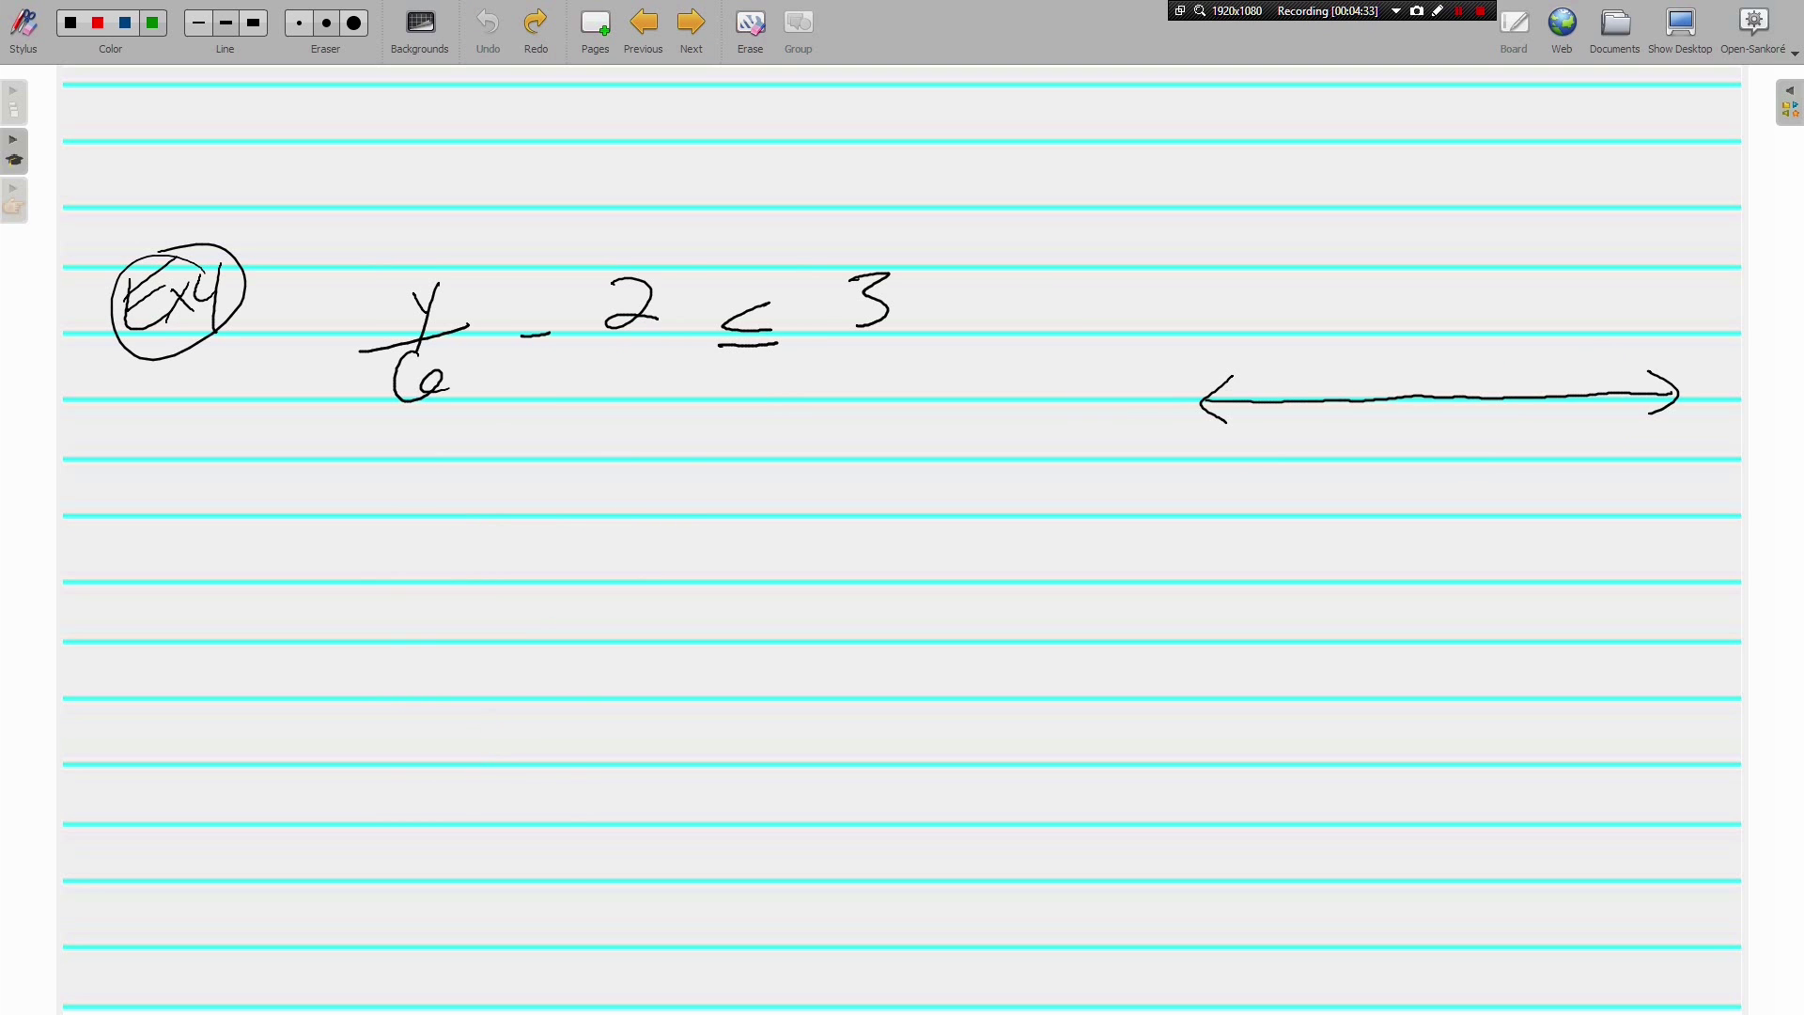
click(70, 22)
mouse_move(549, 352)
mouse_down()
mouse_move(548, 387)
mouse_move(577, 370)
mouse_move(598, 399)
mouse_move(642, 385)
mouse_up()
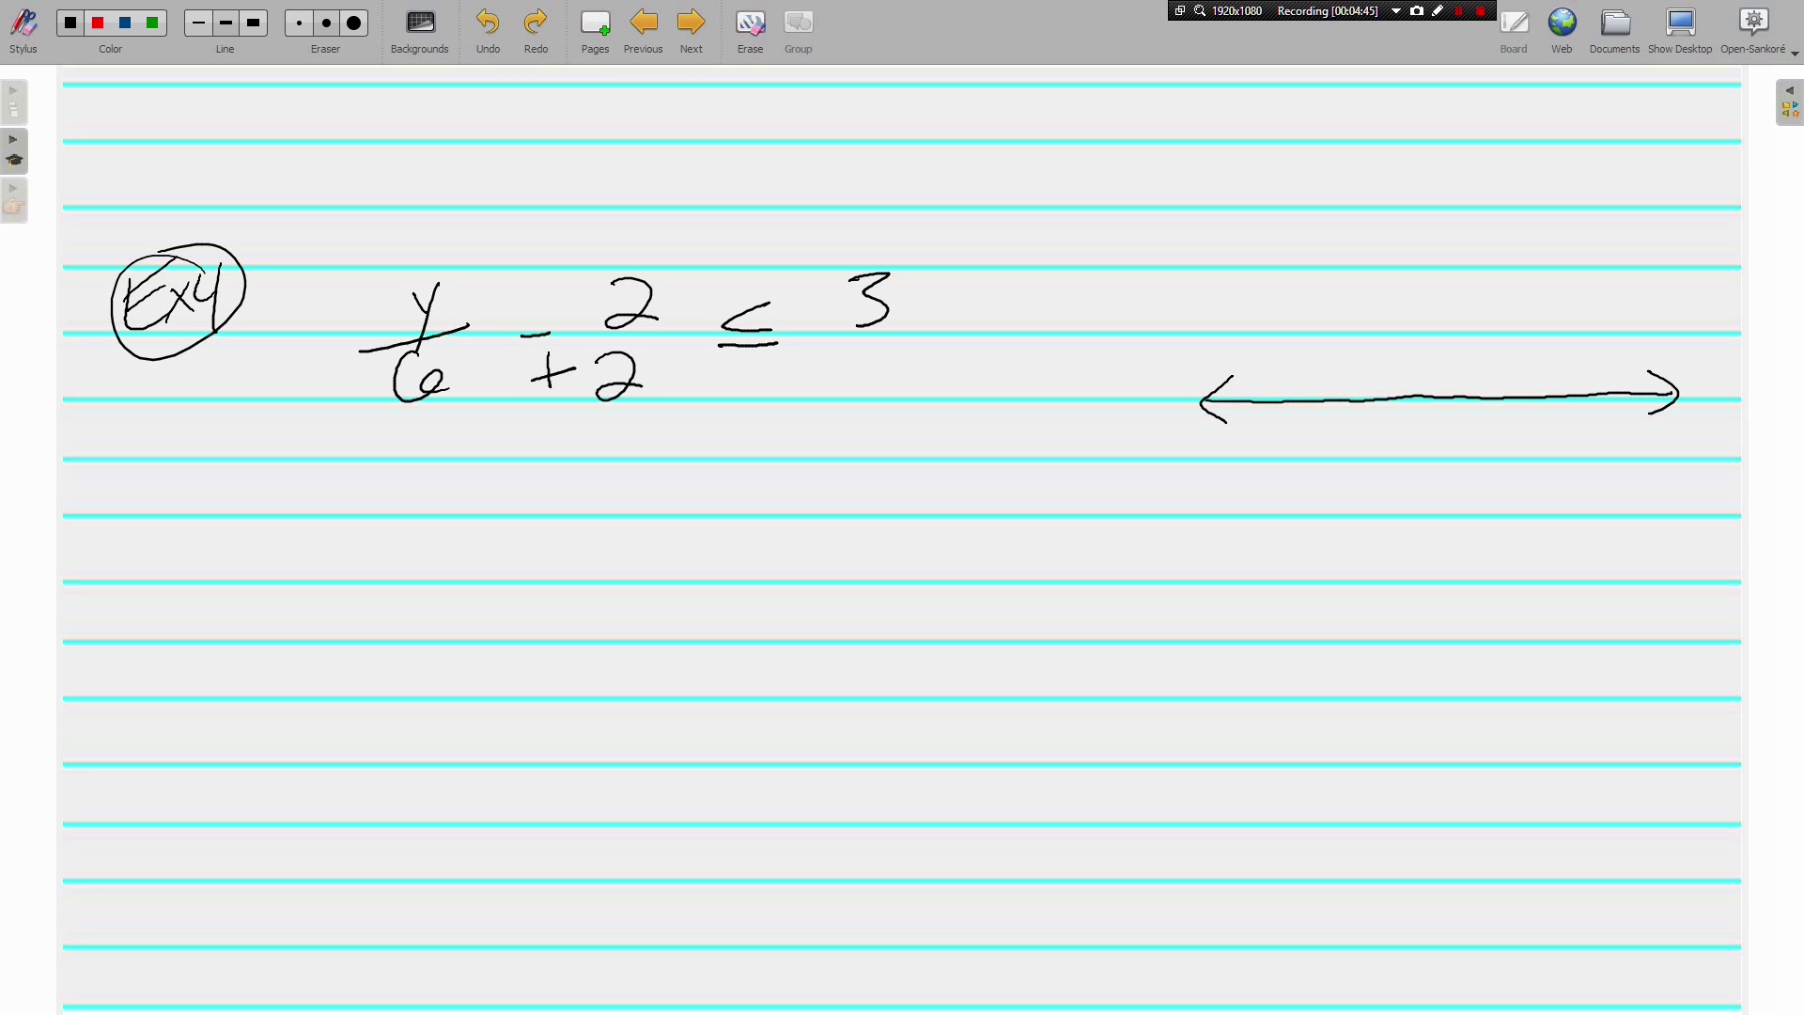
drag(684, 244, 573, 406)
mouse_move(824, 361)
mouse_down()
mouse_move(823, 386)
mouse_move(900, 385)
mouse_up()
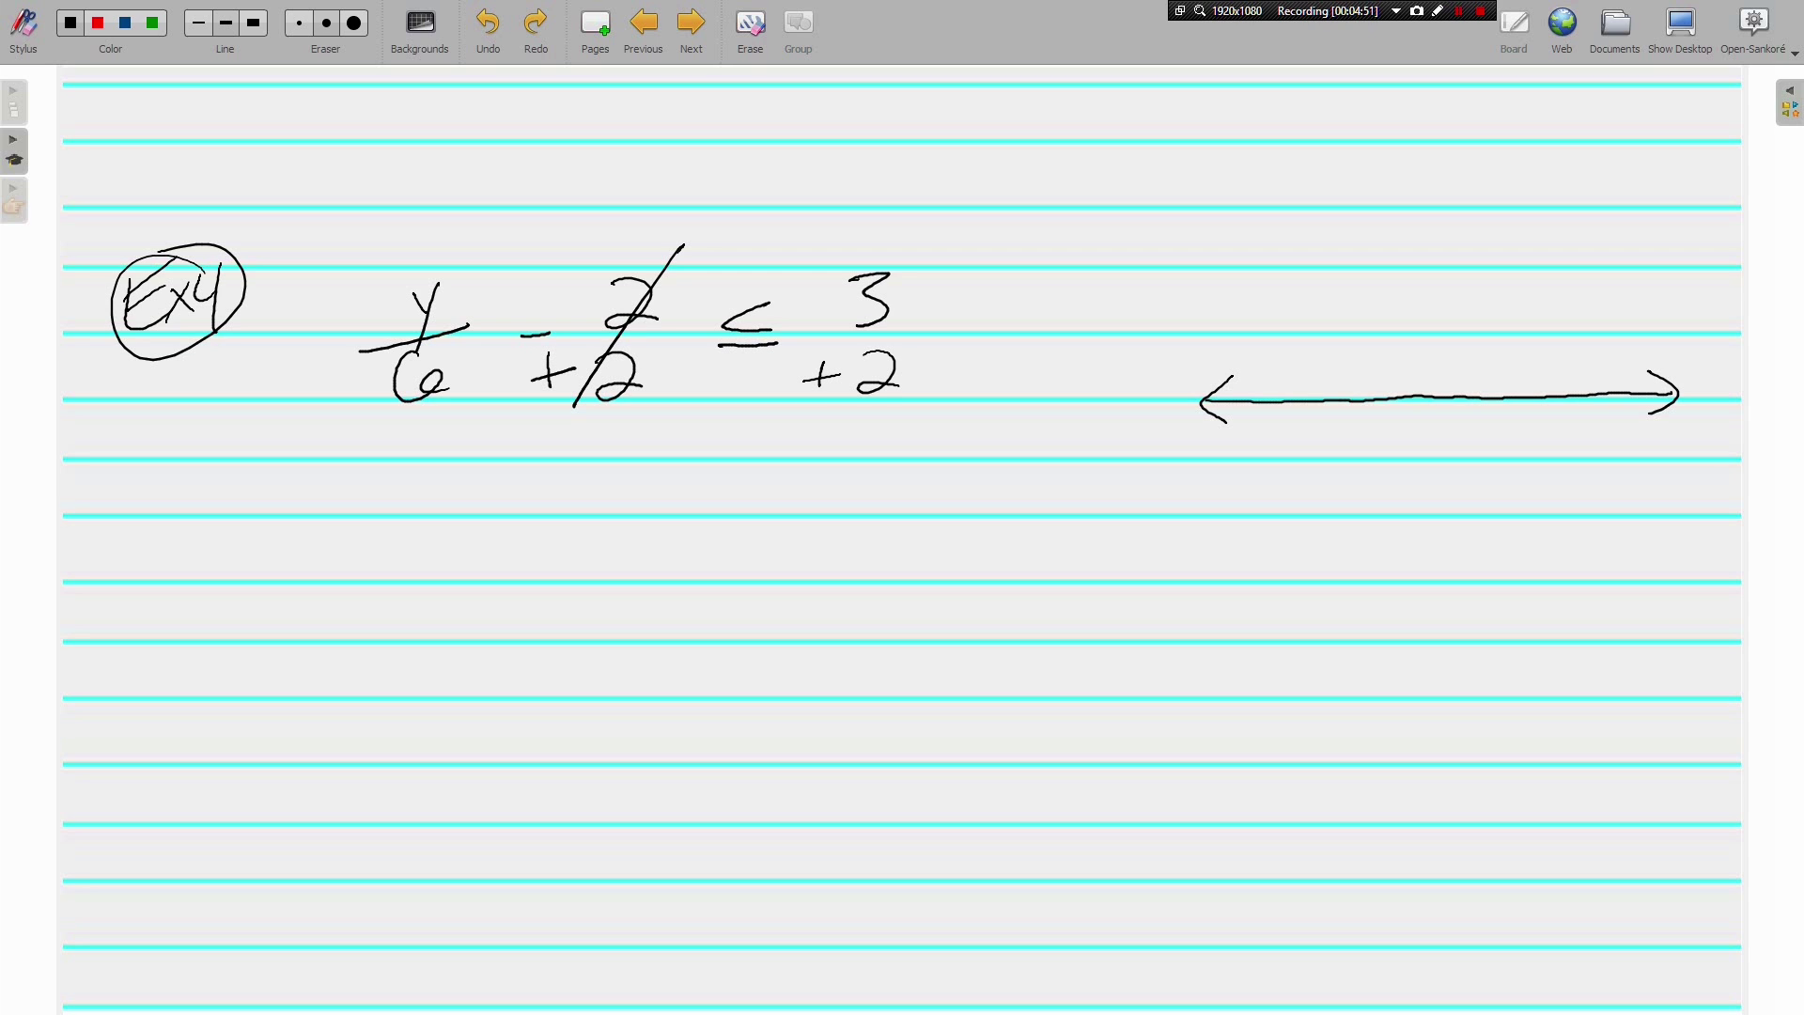
Step: Write y/6 ≤ 5 and multiply both sides by 6 as 6(y/6) ≤ 5(6), cancelling the 6s
drag(428, 543, 439, 562)
mouse_move(455, 524)
mouse_down()
mouse_move(435, 601)
mouse_move(494, 570)
mouse_move(476, 639)
mouse_up()
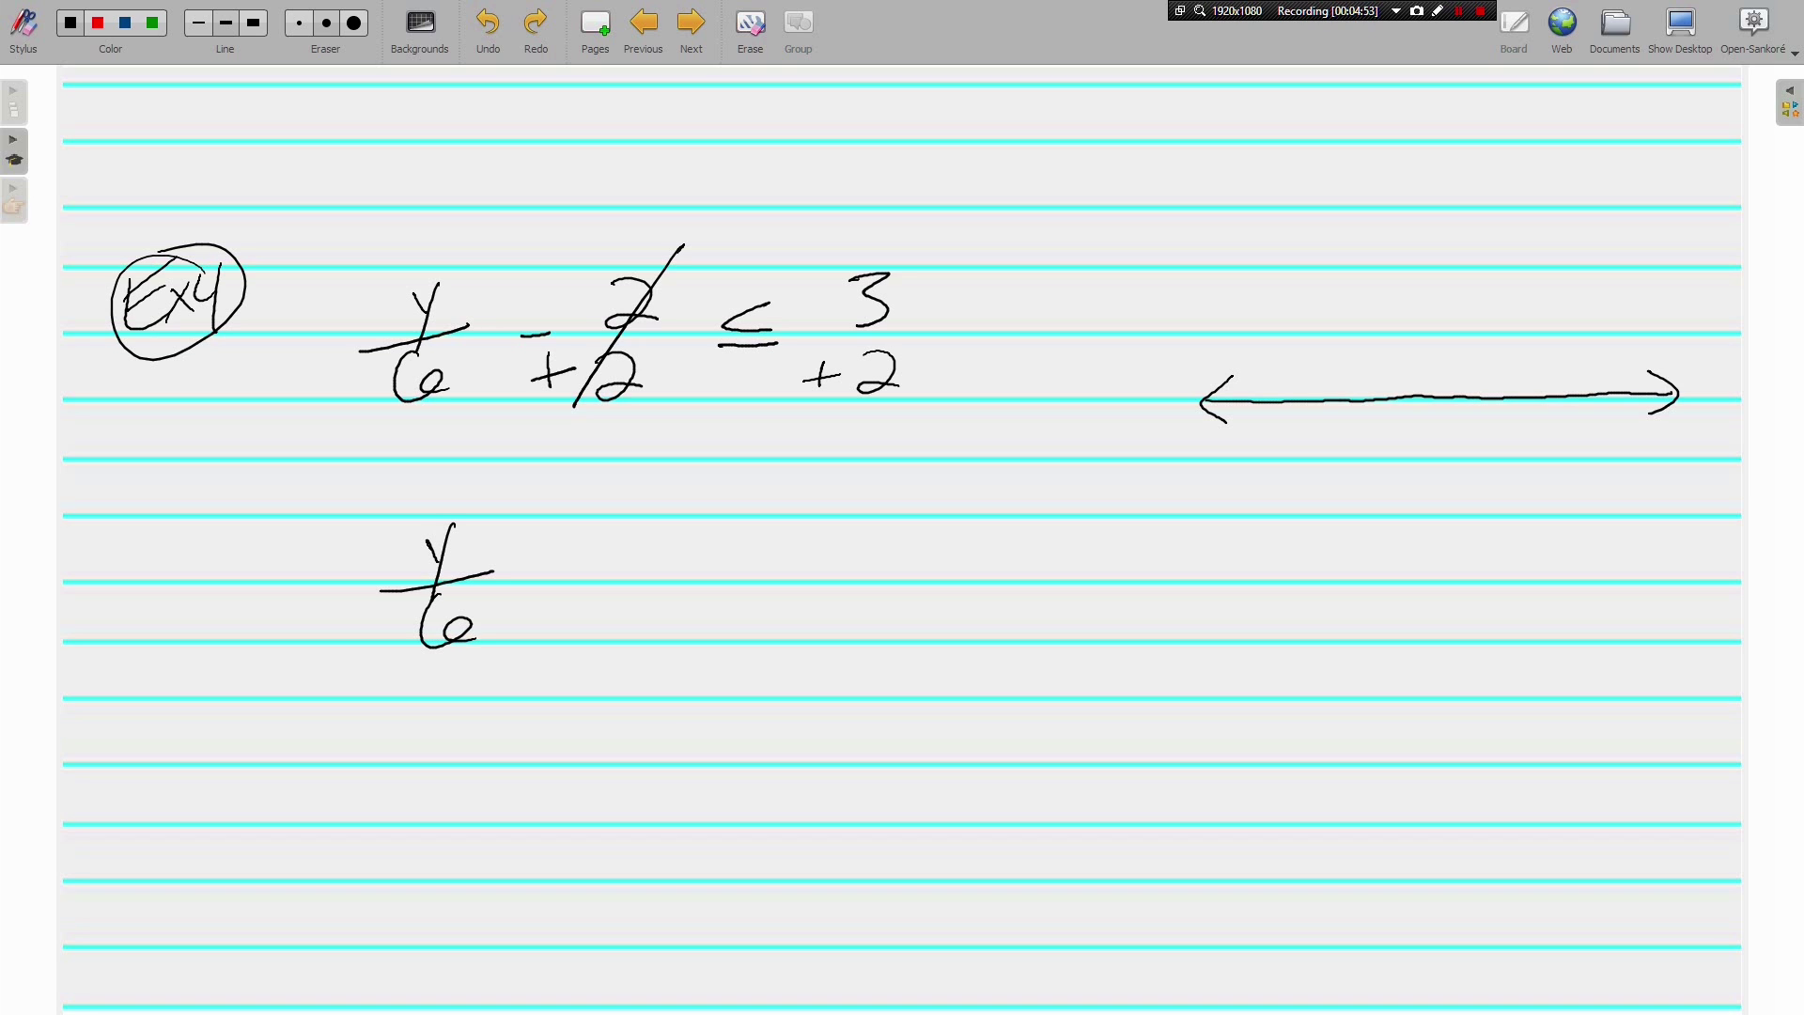
mouse_move(620, 537)
mouse_down()
mouse_move(589, 554)
mouse_move(724, 569)
mouse_move(786, 518)
mouse_up()
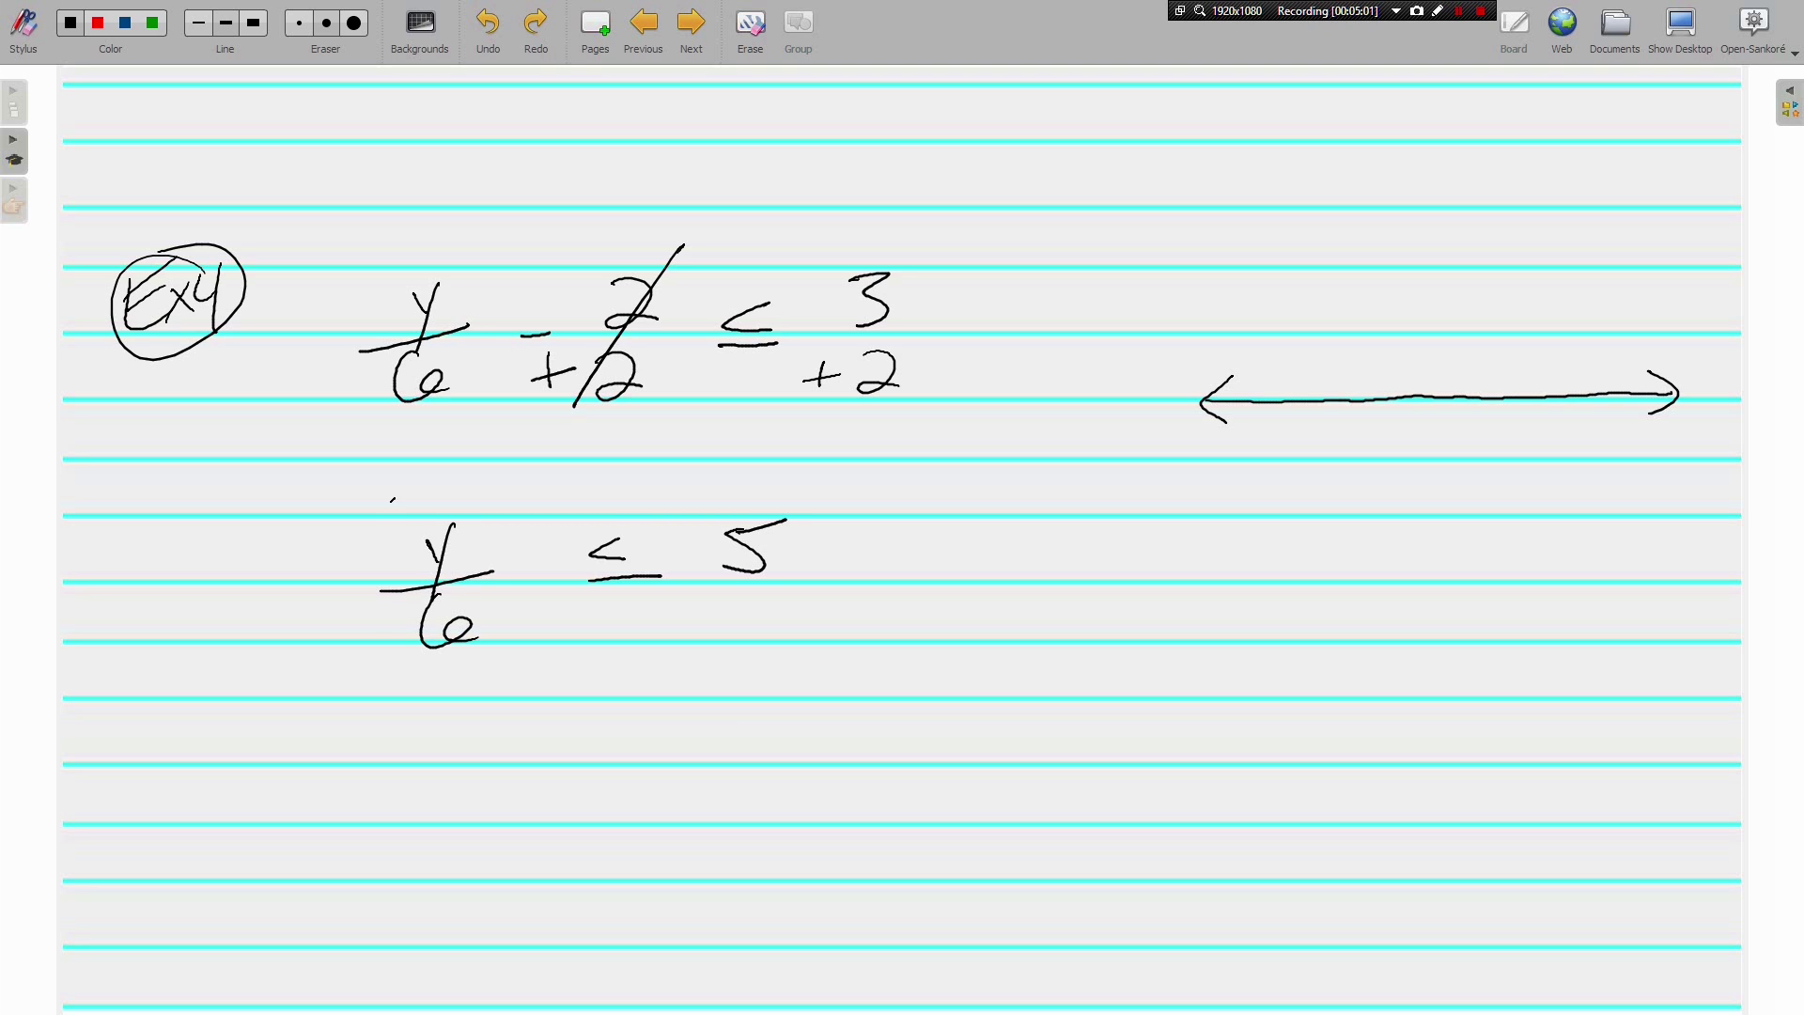
drag(394, 499, 419, 643)
drag(459, 494, 492, 648)
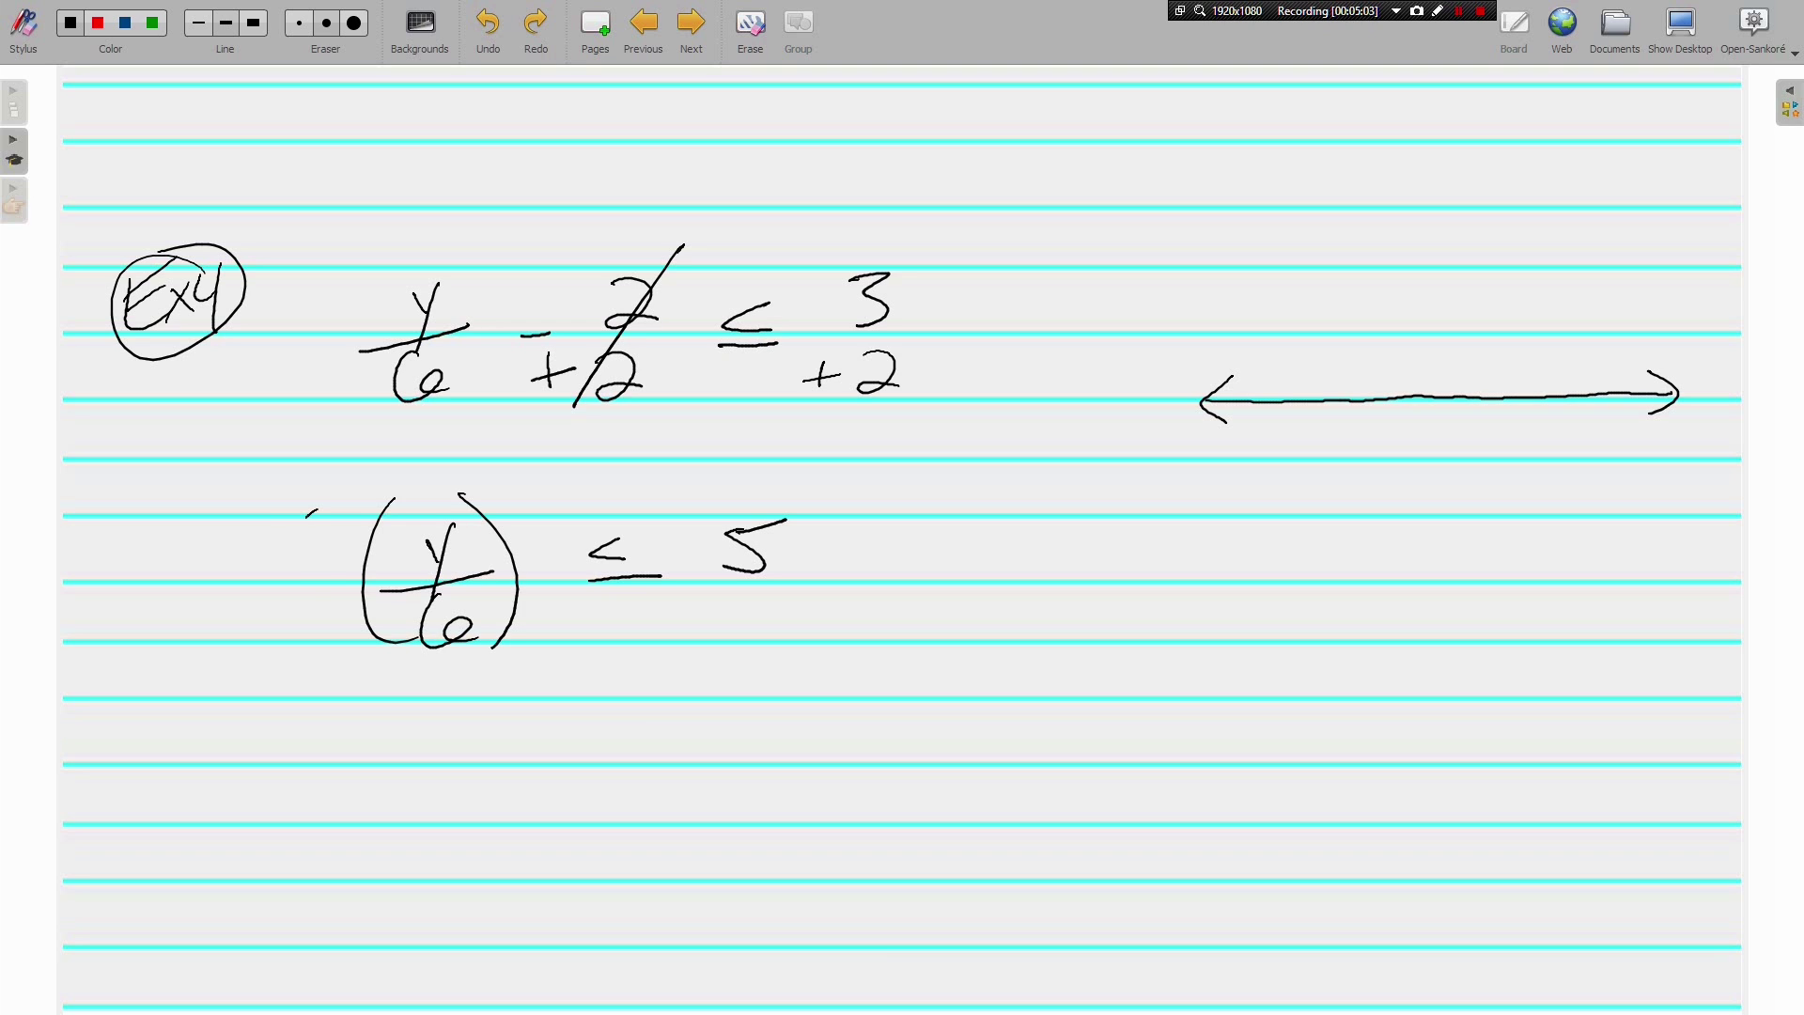
drag(307, 516, 299, 569)
drag(264, 501, 510, 650)
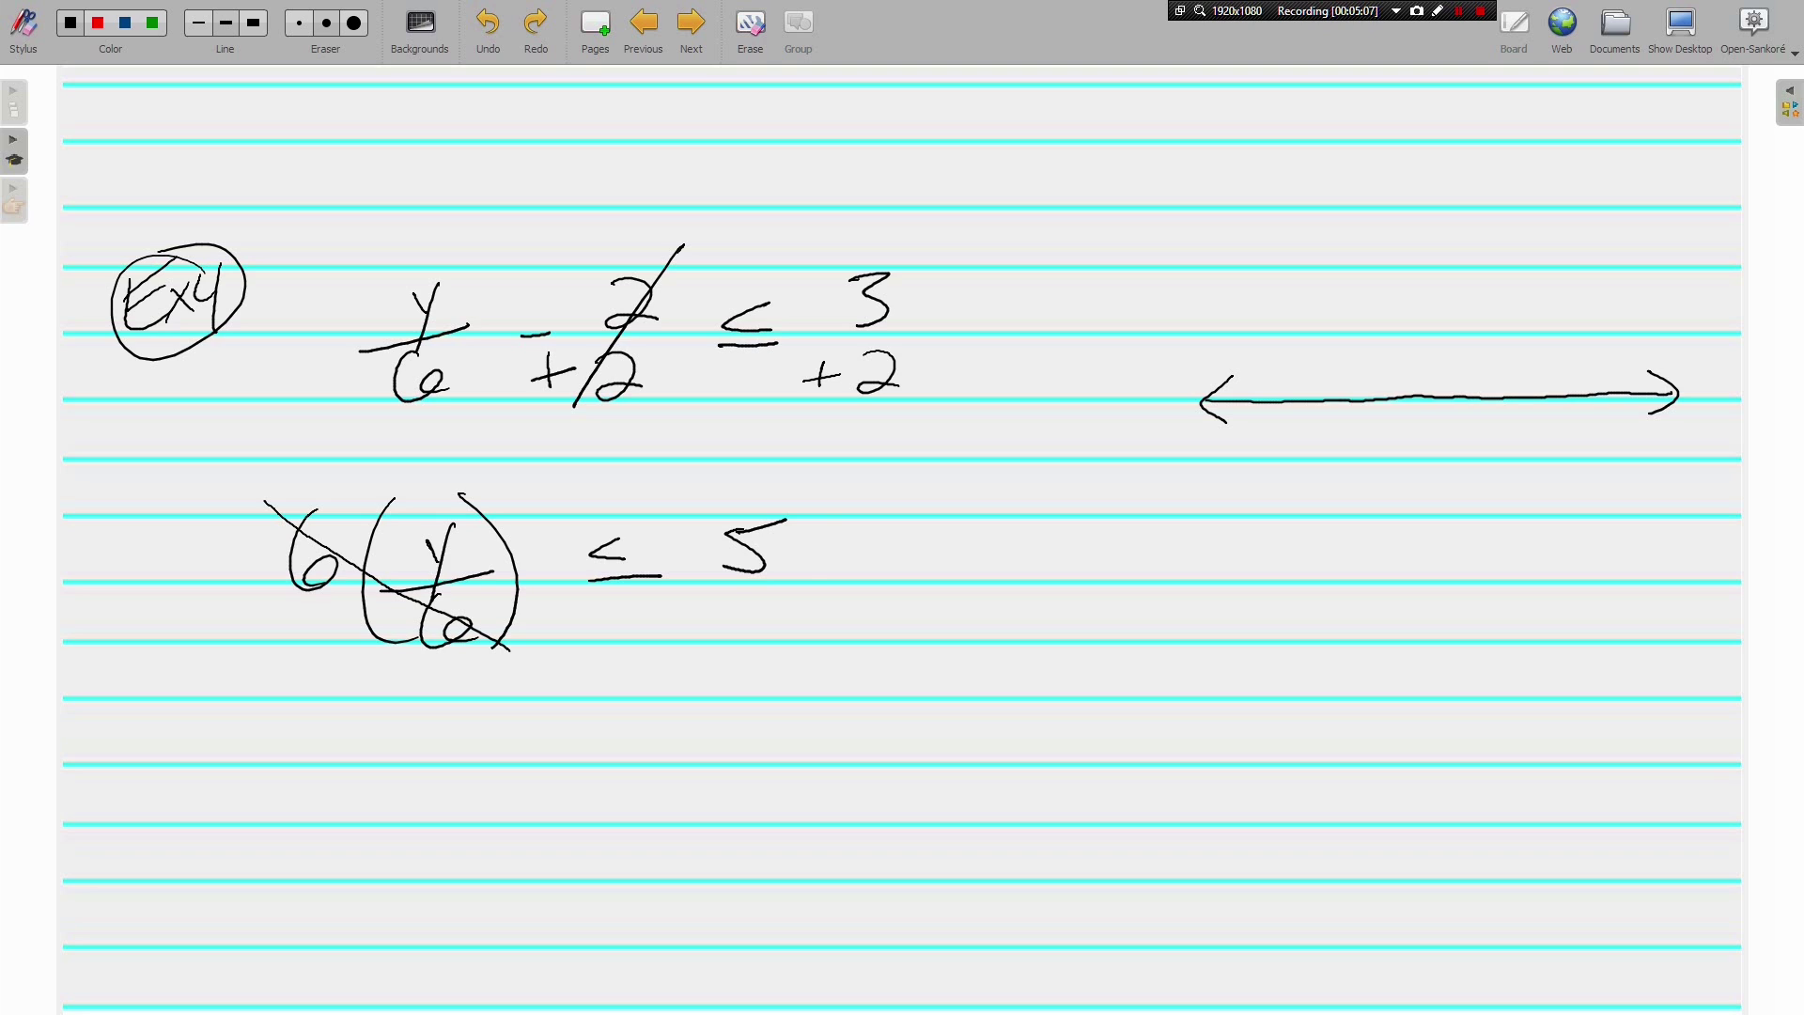
drag(831, 501, 825, 599)
drag(844, 532, 846, 564)
drag(846, 495, 867, 599)
Step: Write y ≤ 30 and tick and label 30 on the number line
drag(462, 731, 463, 806)
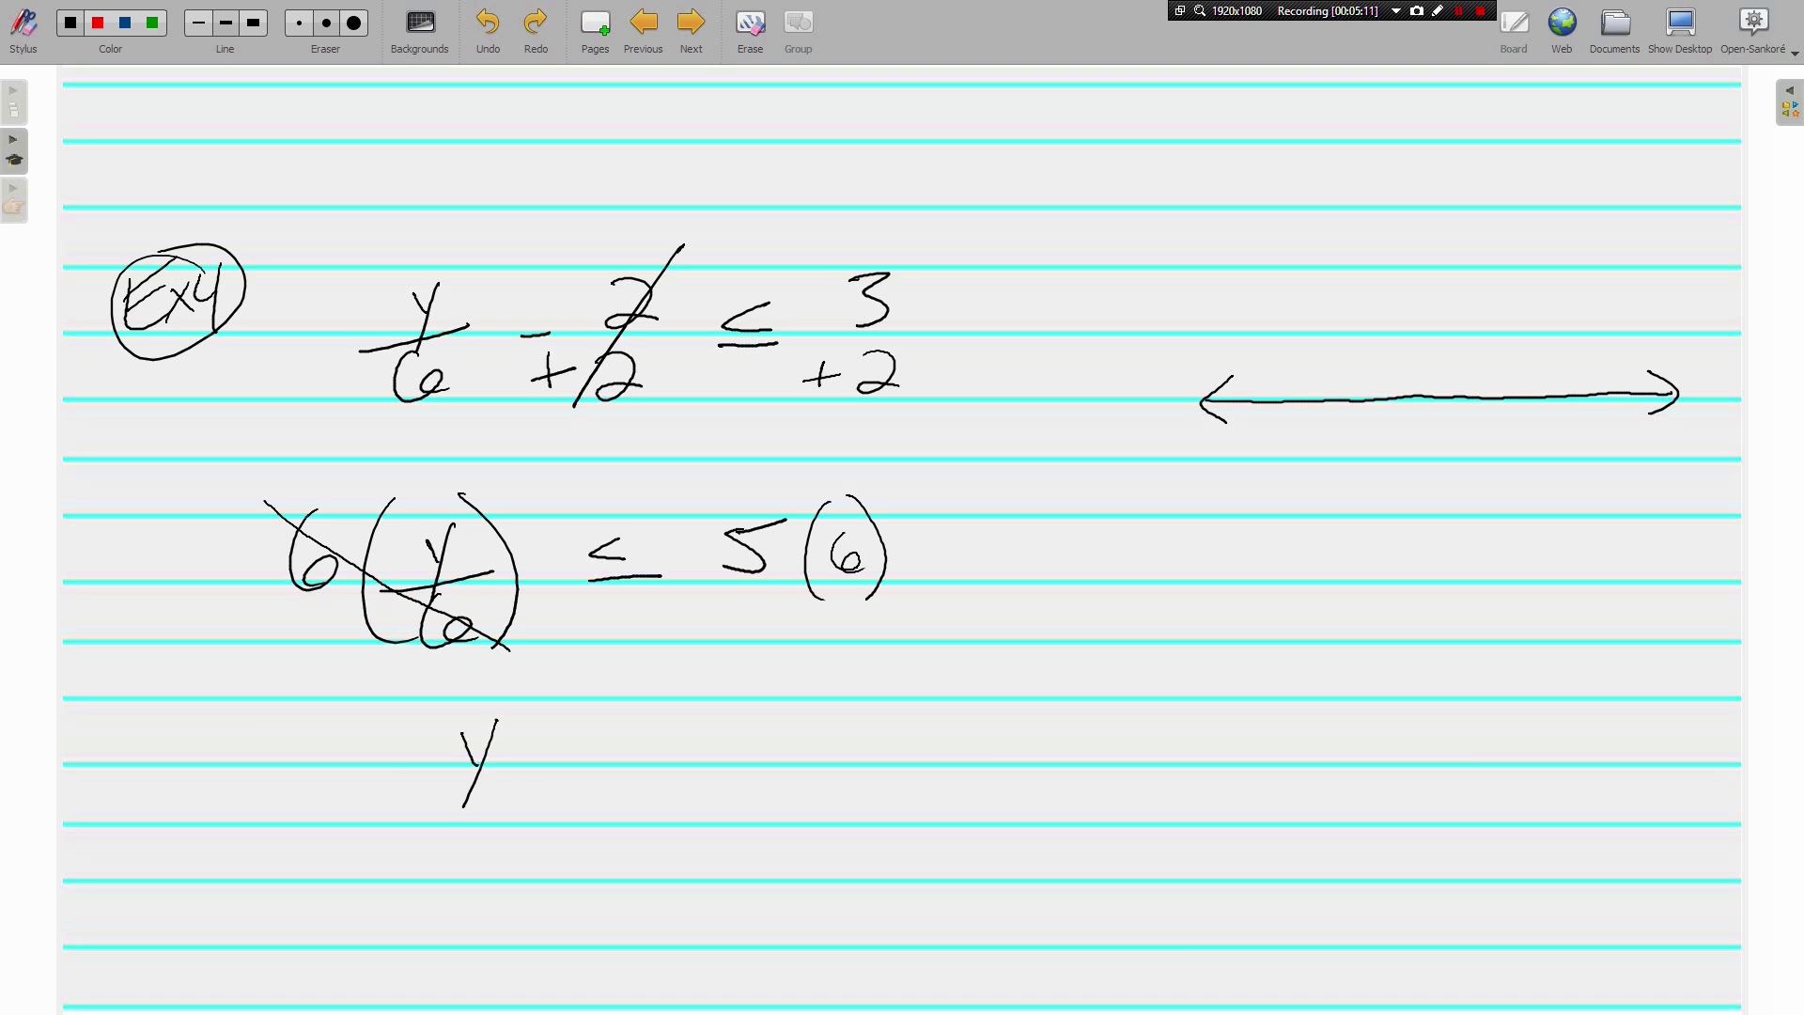
mouse_move(592, 710)
mouse_down()
mouse_move(565, 725)
mouse_move(597, 732)
mouse_up()
mouse_move(562, 743)
mouse_down()
mouse_move(682, 761)
mouse_move(756, 730)
mouse_move(739, 709)
mouse_up()
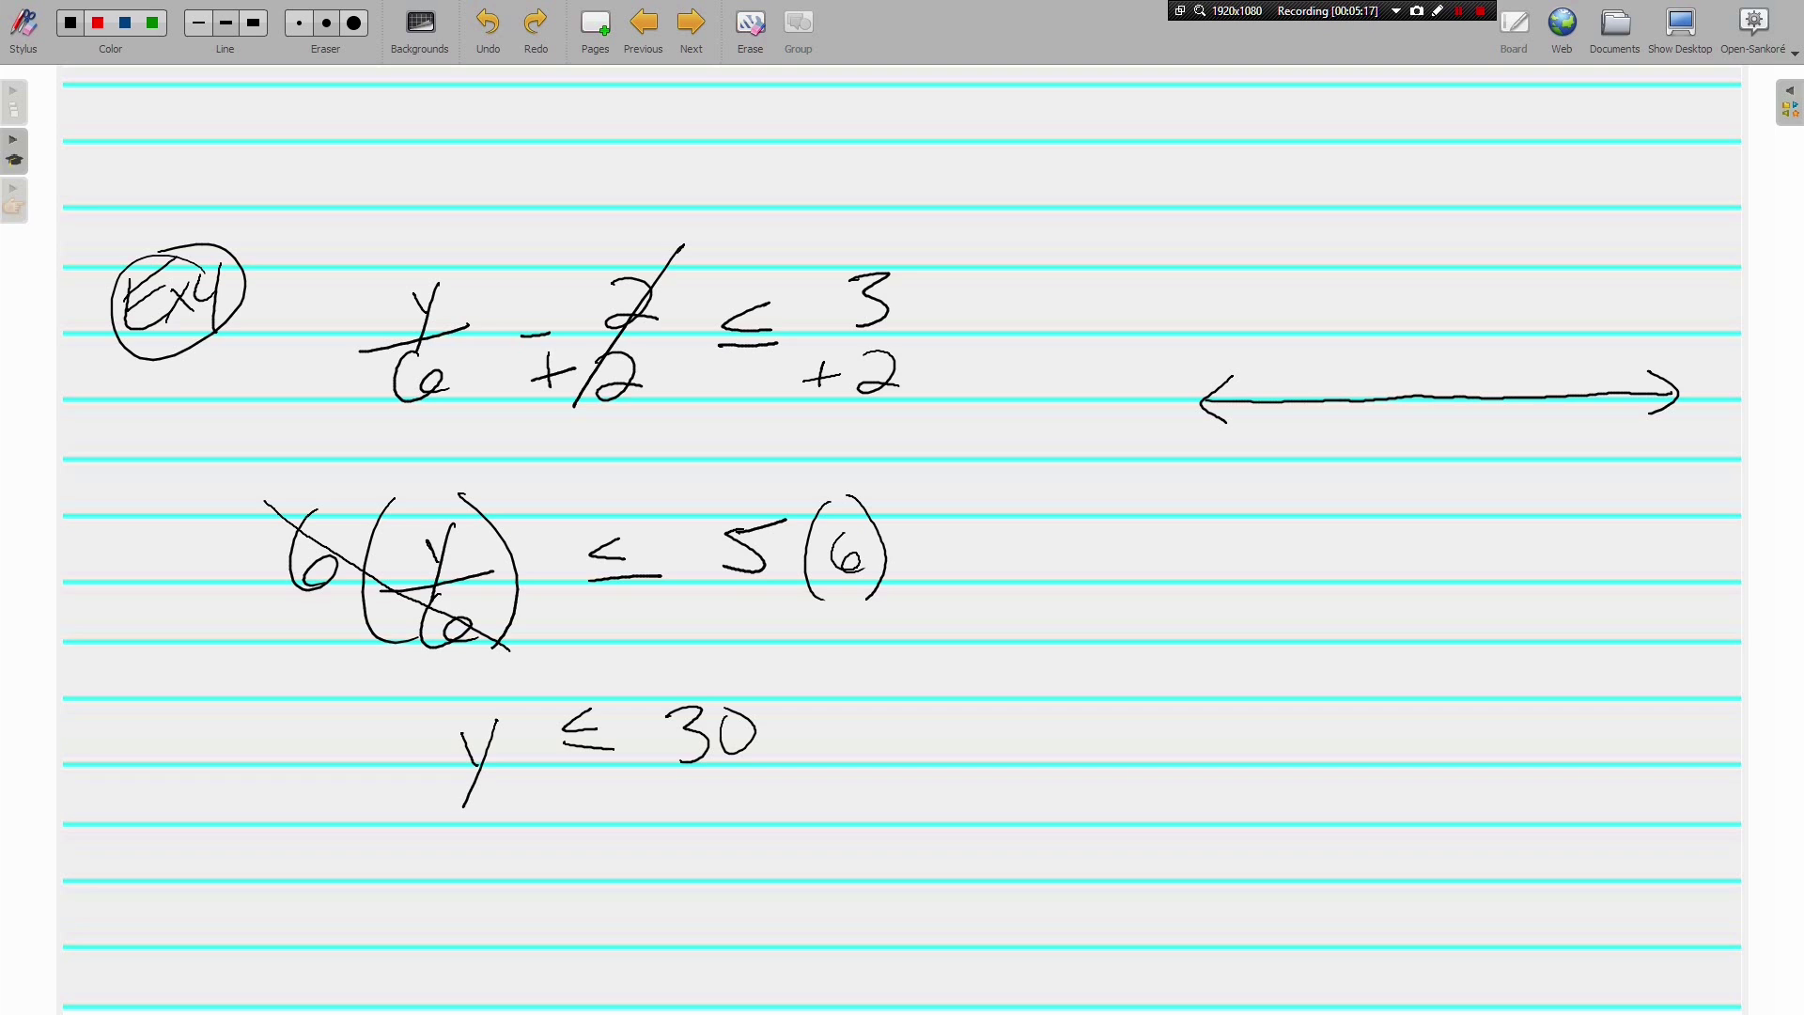
mouse_move(1561, 380)
mouse_down()
mouse_move(1519, 452)
mouse_move(1564, 429)
mouse_up()
Step: Label 0, draw a solid green dot at 30 with leftward shading, and return to black ink
mouse_move(1331, 383)
mouse_down()
mouse_move(1322, 432)
mouse_move(1340, 430)
mouse_up()
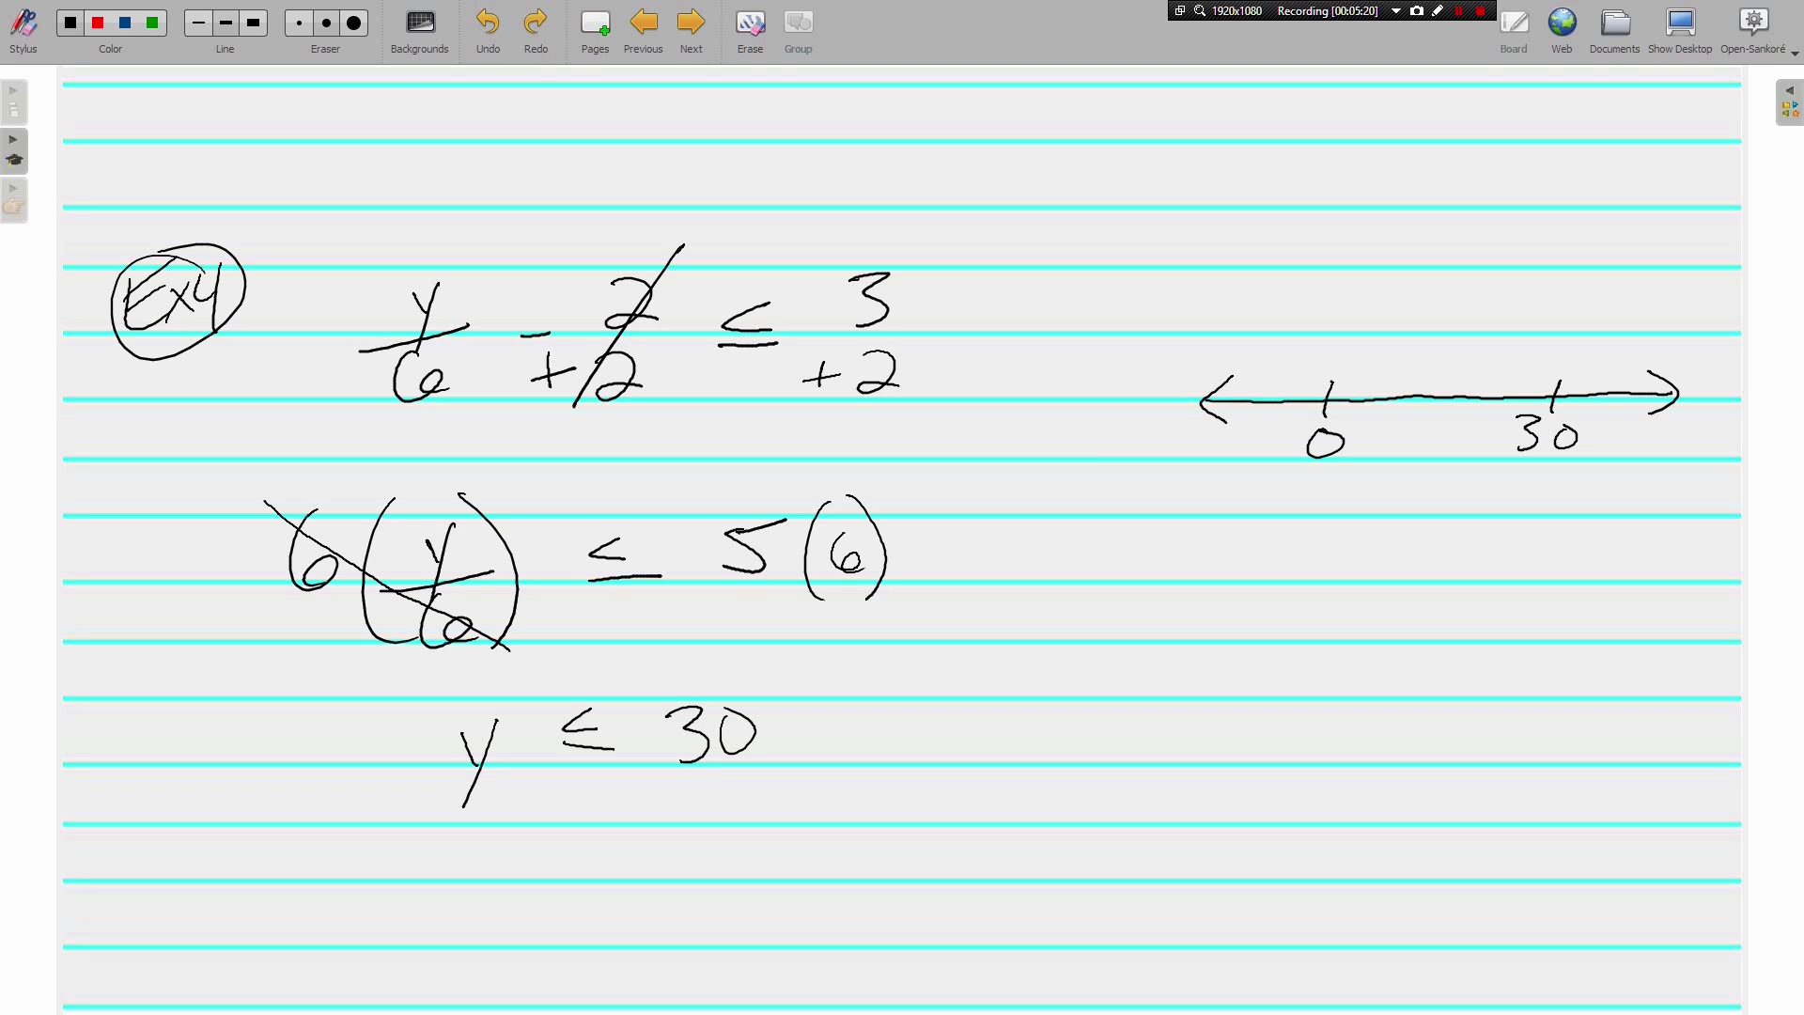
click(153, 23)
mouse_move(1560, 383)
mouse_down()
mouse_move(1562, 406)
mouse_move(1565, 391)
mouse_move(1205, 402)
mouse_move(1252, 369)
mouse_move(1261, 443)
mouse_up()
mouse_move(1244, 368)
mouse_down()
mouse_move(1215, 406)
mouse_move(1391, 404)
mouse_up()
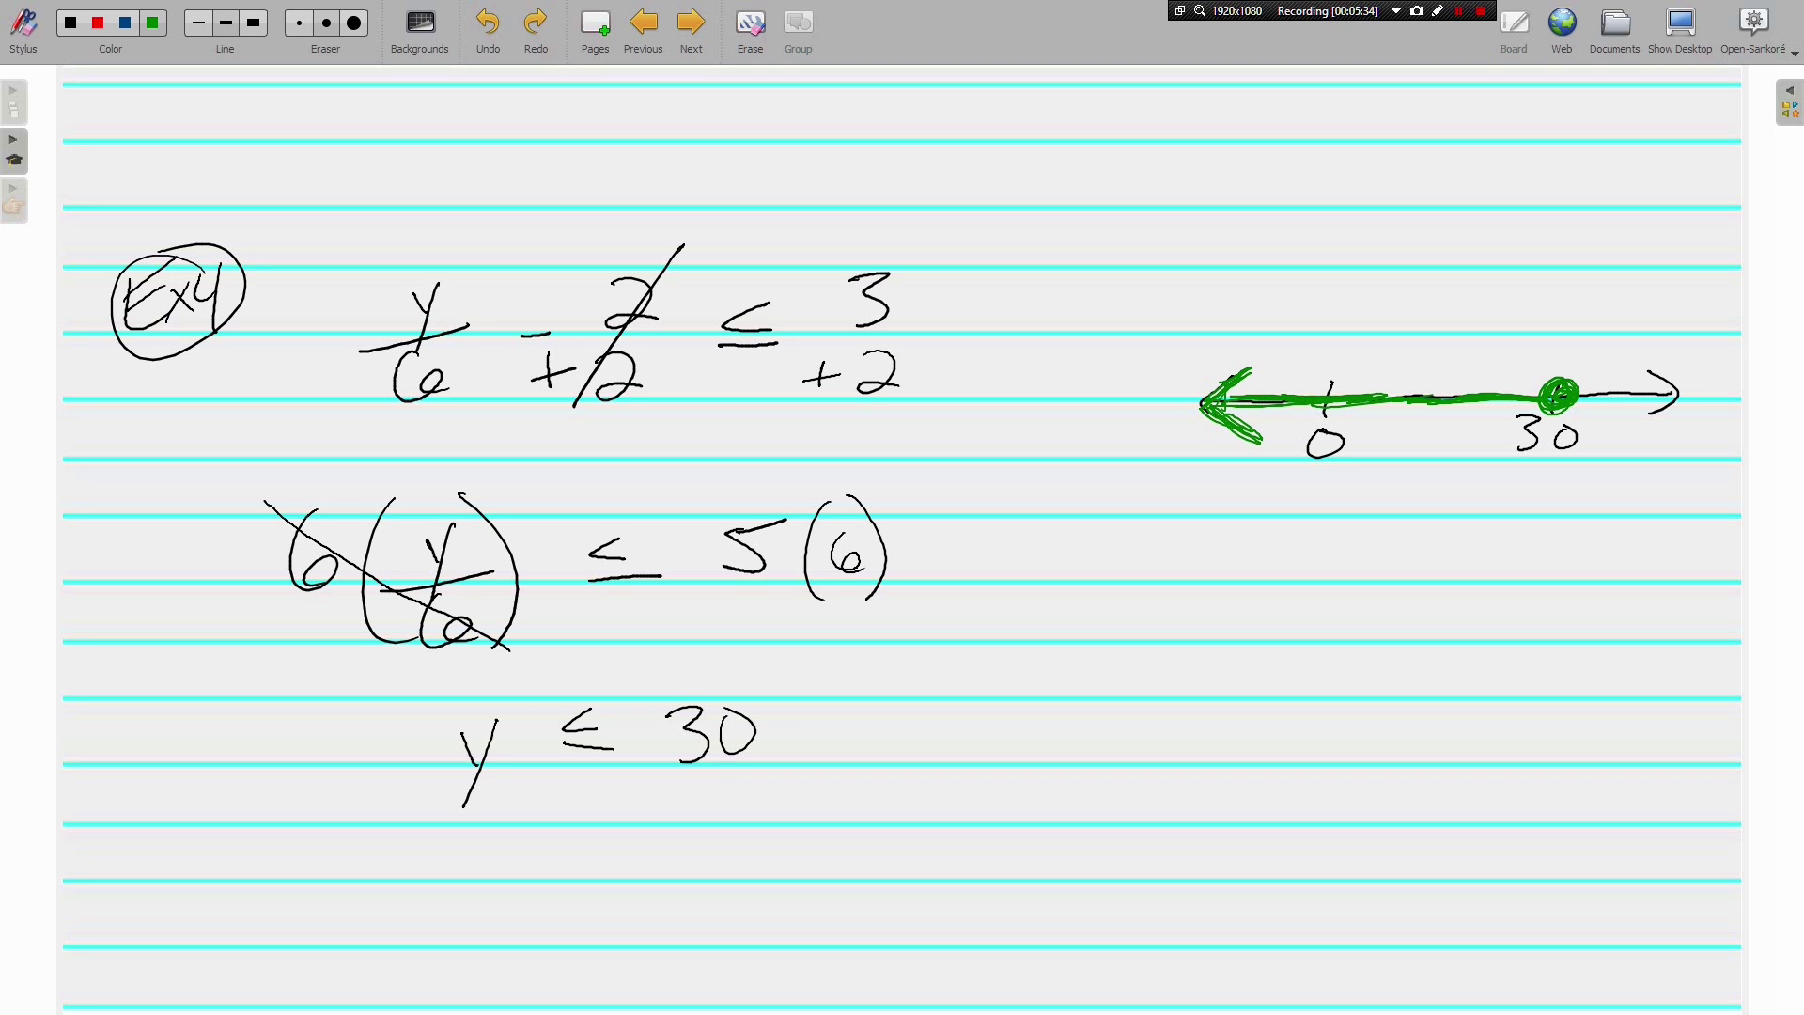
click(71, 23)
Step: Turn to the Ex5 page and write +4 under both sides, crossing out −4 and +4
click(691, 28)
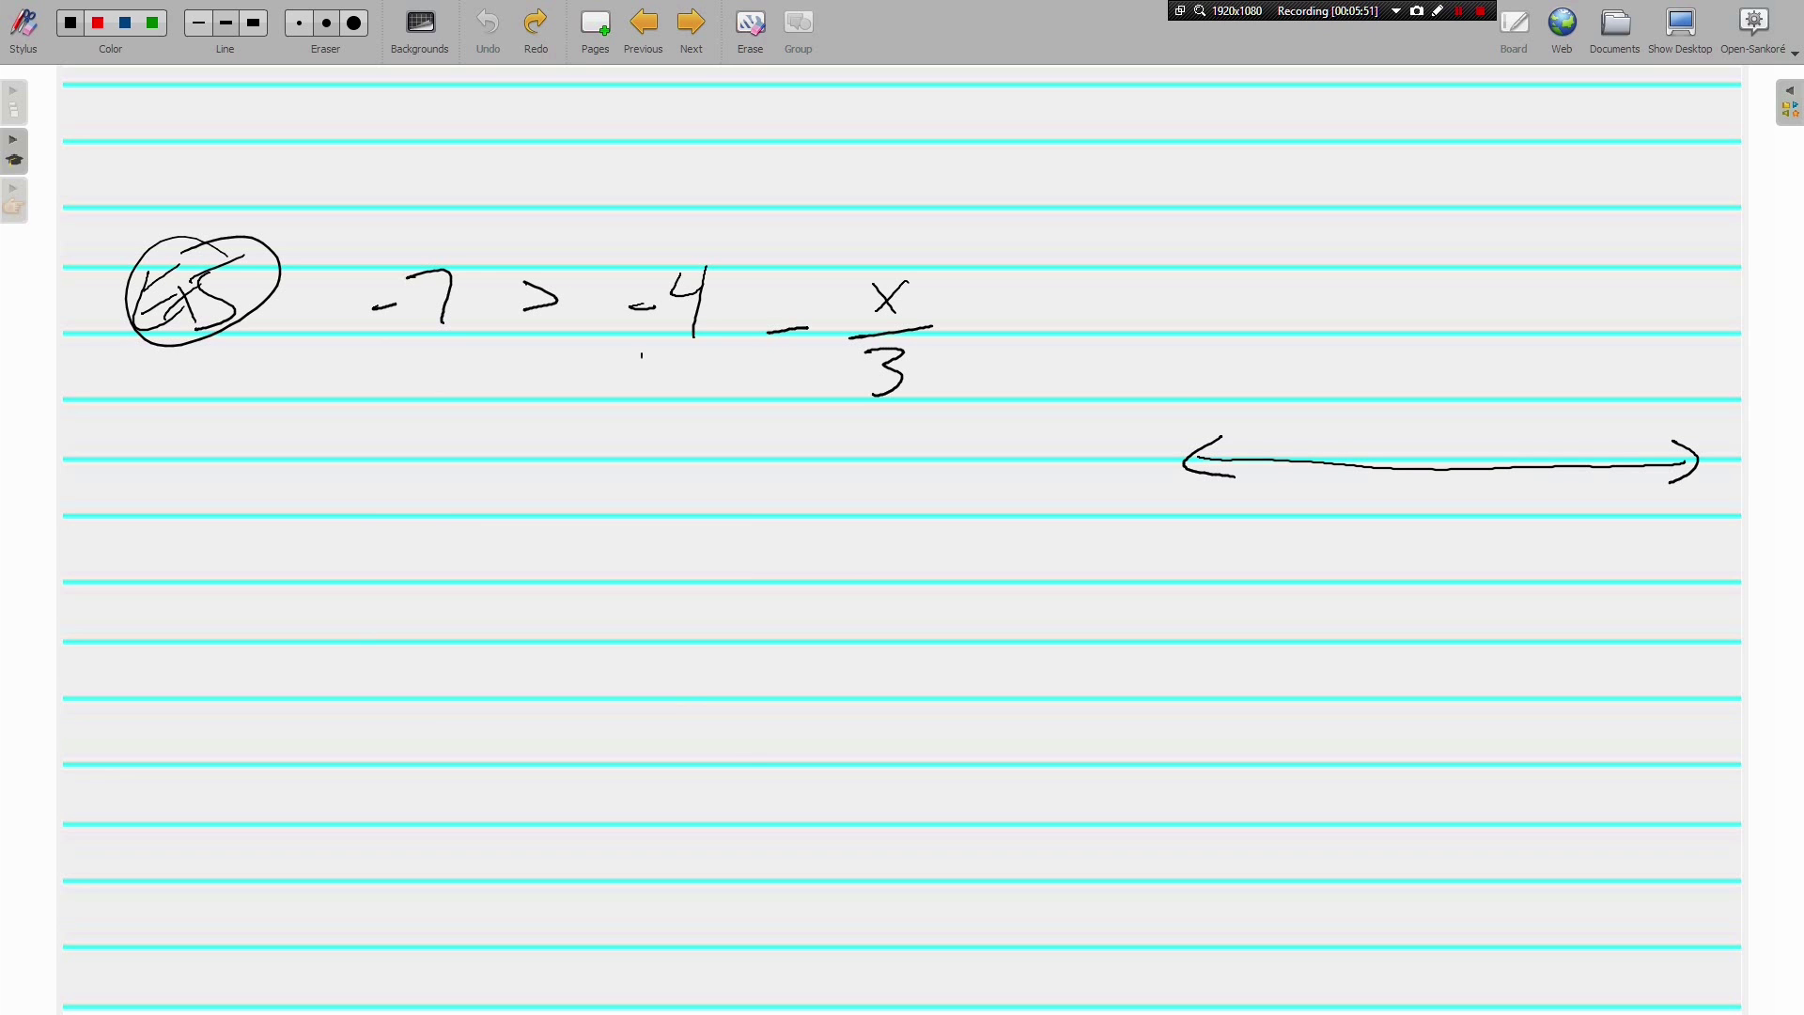
drag(641, 358, 641, 380)
mouse_move(622, 369)
mouse_down()
mouse_move(699, 364)
mouse_move(690, 396)
mouse_up()
drag(749, 246, 625, 432)
mouse_move(385, 344)
mouse_down()
mouse_move(382, 381)
mouse_move(458, 363)
mouse_up()
drag(456, 335, 446, 403)
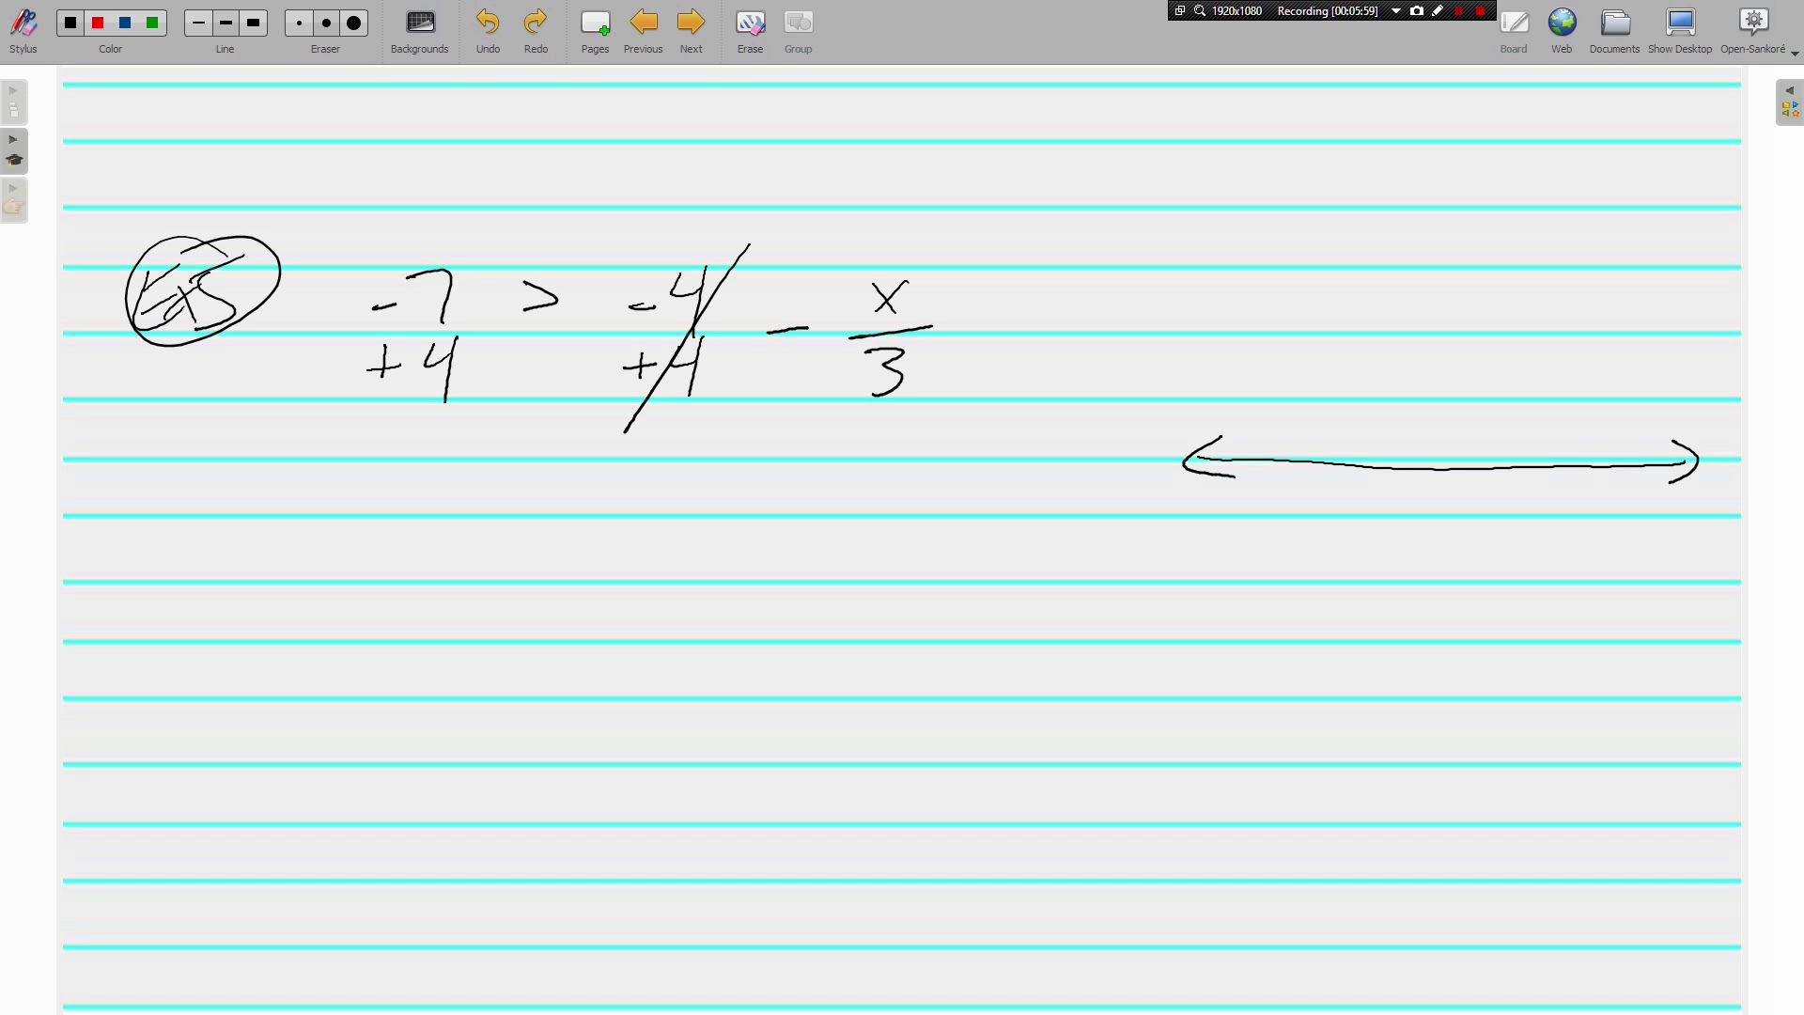
Step: Write −3 > −x/3 and note −x/3 in blue at the top right
drag(374, 555, 452, 575)
mouse_move(536, 529)
mouse_down()
mouse_move(567, 546)
mouse_move(536, 562)
mouse_up()
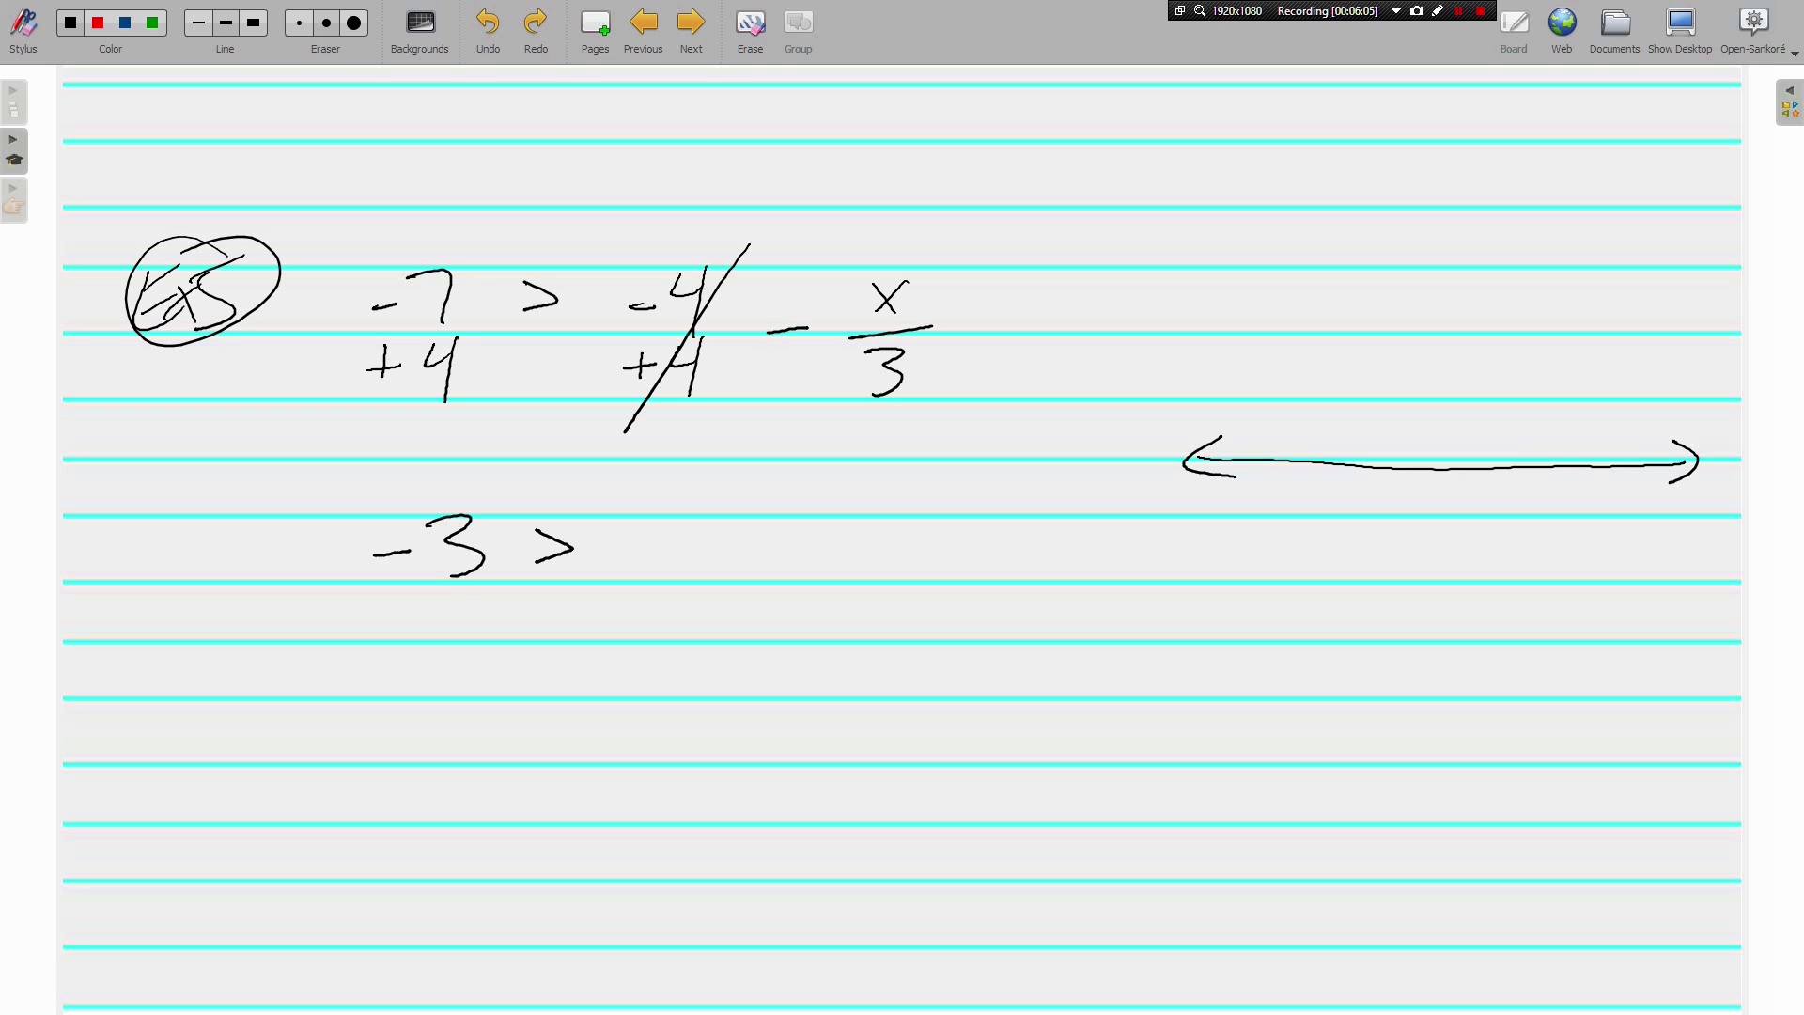
mouse_move(622, 583)
mouse_down()
mouse_move(777, 581)
mouse_move(731, 641)
mouse_up()
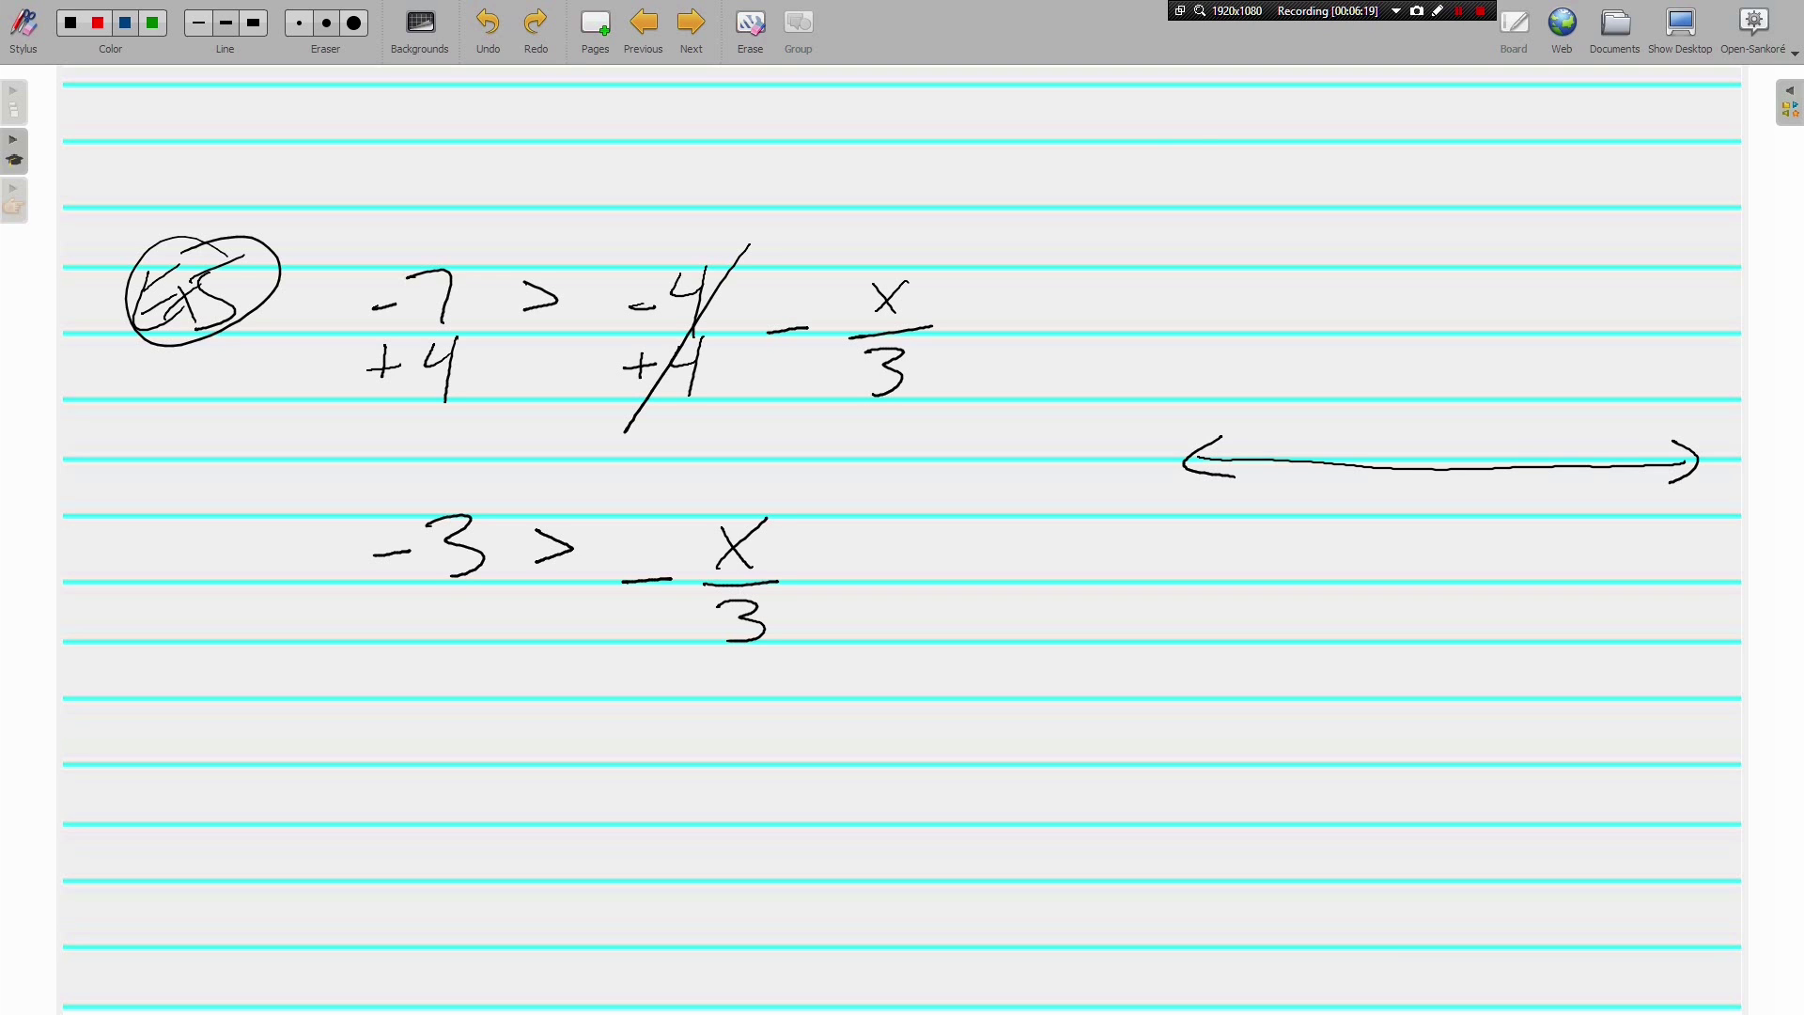
mouse_move(1163, 139)
mouse_down()
mouse_move(1268, 125)
mouse_move(1237, 122)
mouse_move(1283, 142)
mouse_move(1249, 197)
mouse_up()
Step: In blue, write −x/3 and its equivalent x/−3 in the side note, circling x/−3
mouse_move(1373, 115)
mouse_down()
mouse_move(1455, 140)
mouse_move(1406, 191)
mouse_up()
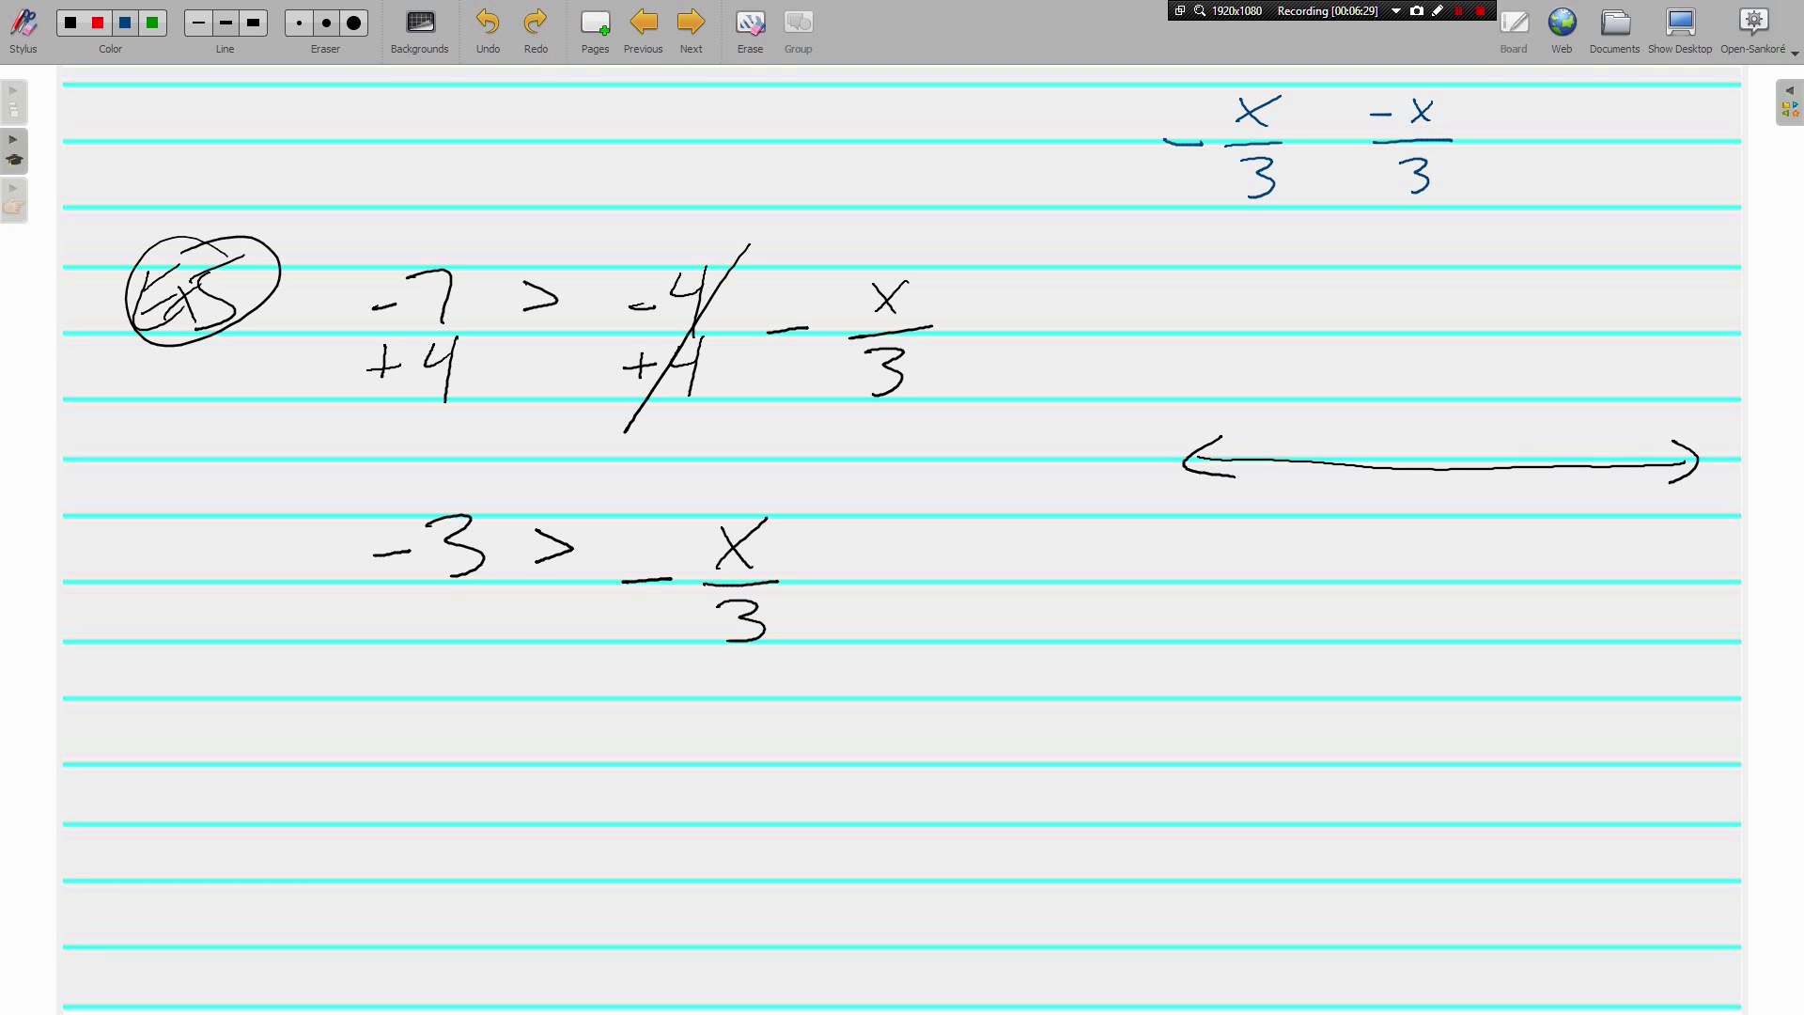
drag(1542, 100, 1566, 125)
mouse_move(1566, 99)
mouse_down()
mouse_move(1541, 126)
mouse_move(1595, 149)
mouse_move(1538, 180)
mouse_move(1561, 197)
mouse_up()
mouse_move(1593, 92)
mouse_down()
mouse_move(1463, 178)
mouse_move(1562, 73)
mouse_up()
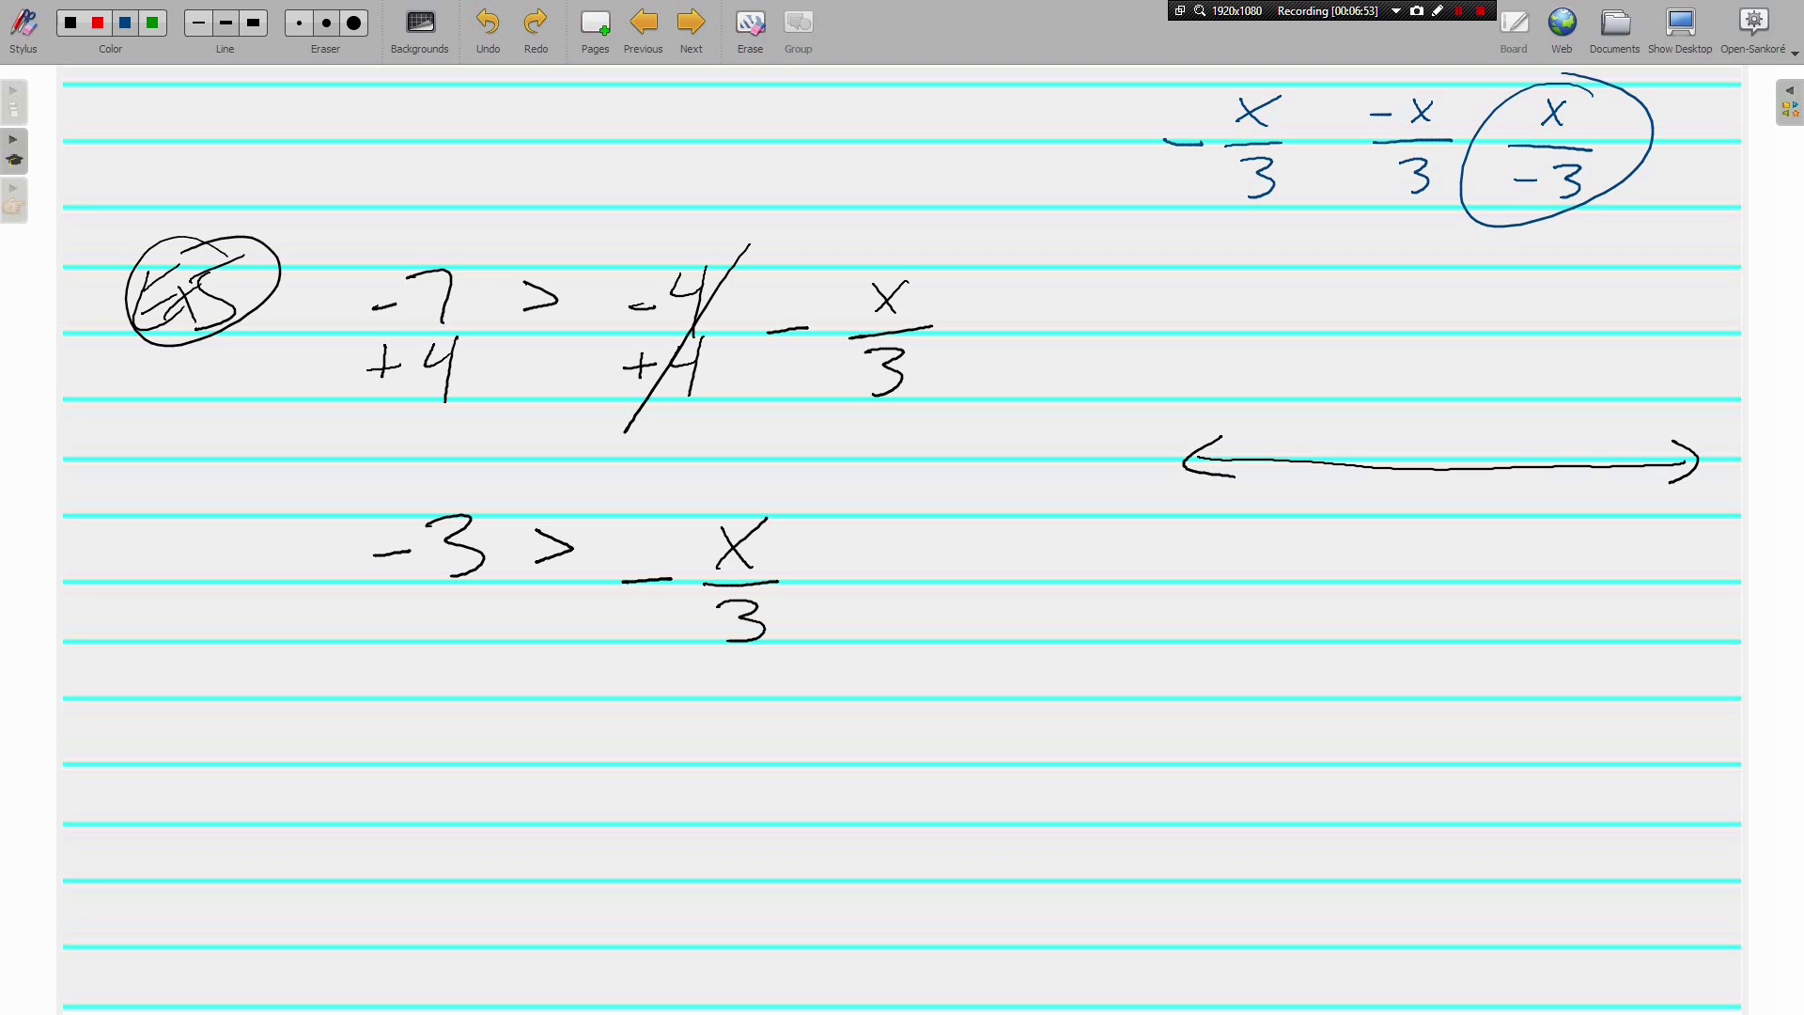
Step: Erase the leading minus on the lower line and add a black minus to the denominator
drag(616, 581, 677, 581)
click(71, 23)
drag(663, 618, 693, 616)
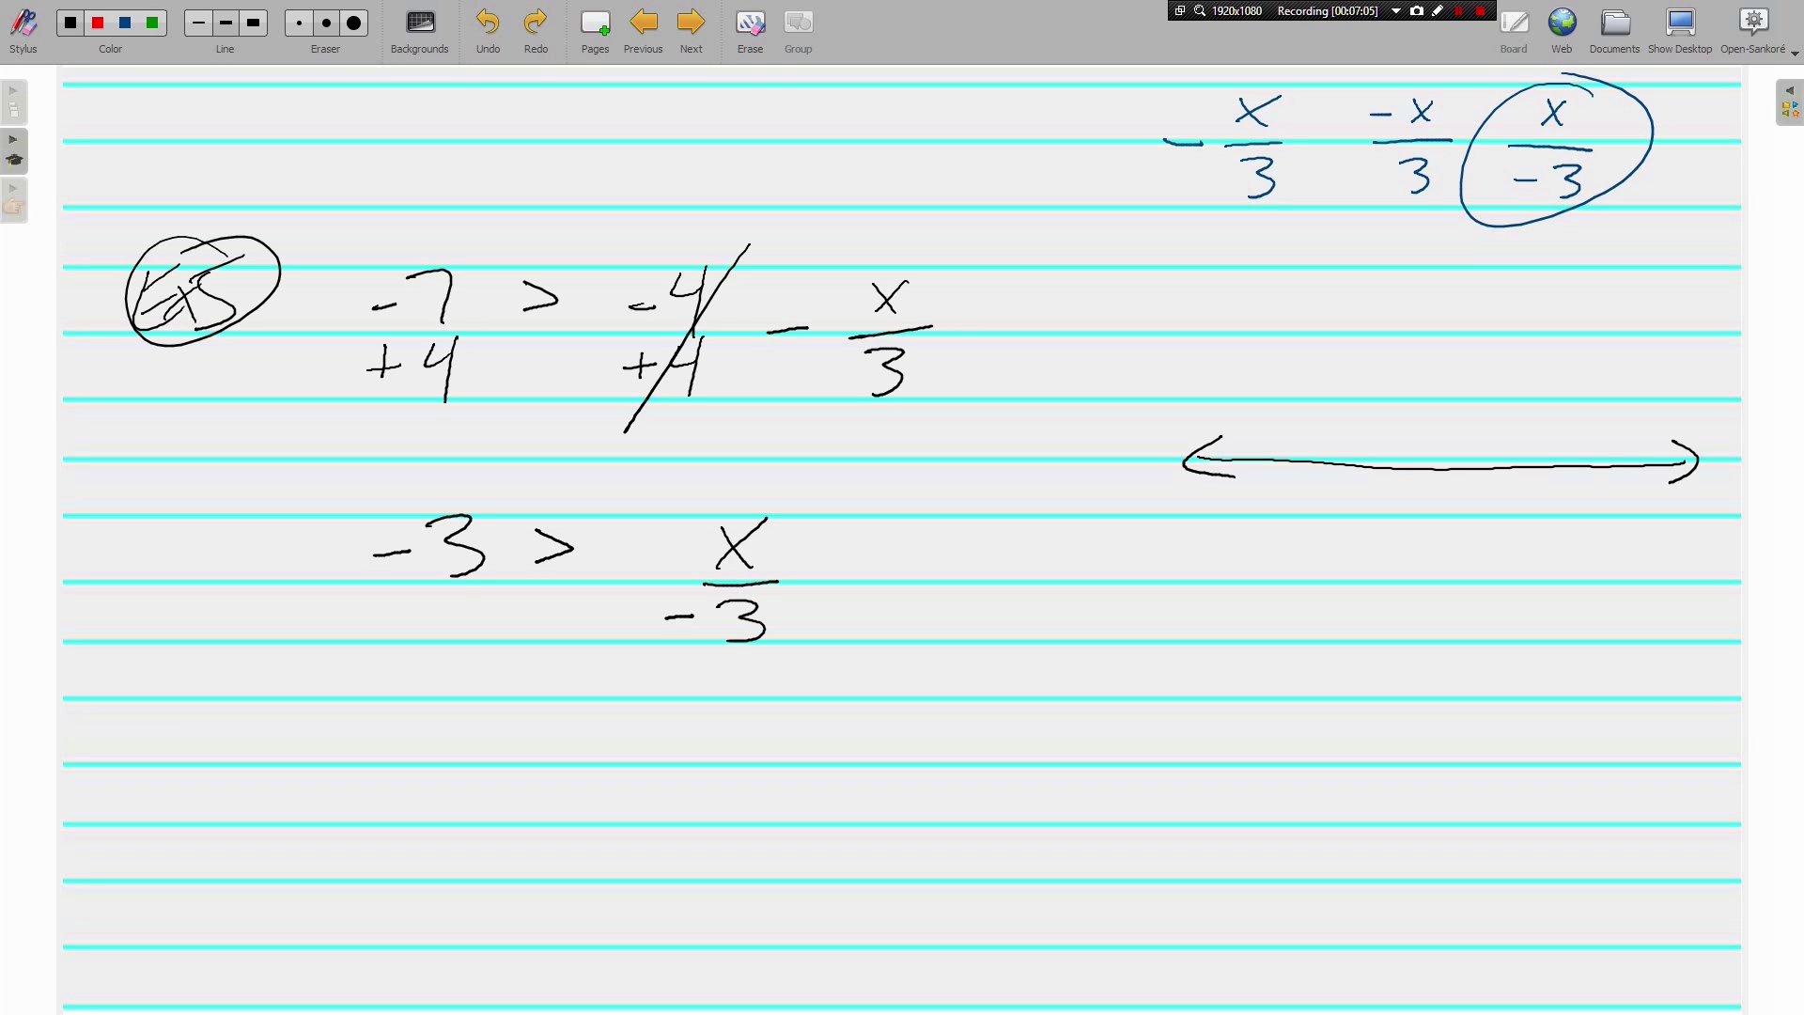
Step: Multiply both sides by −3 as −3(−3) > (x/−3)−3, cancelling the denominator to leave x
drag(690, 502, 696, 663)
drag(754, 487, 779, 660)
drag(814, 557, 866, 574)
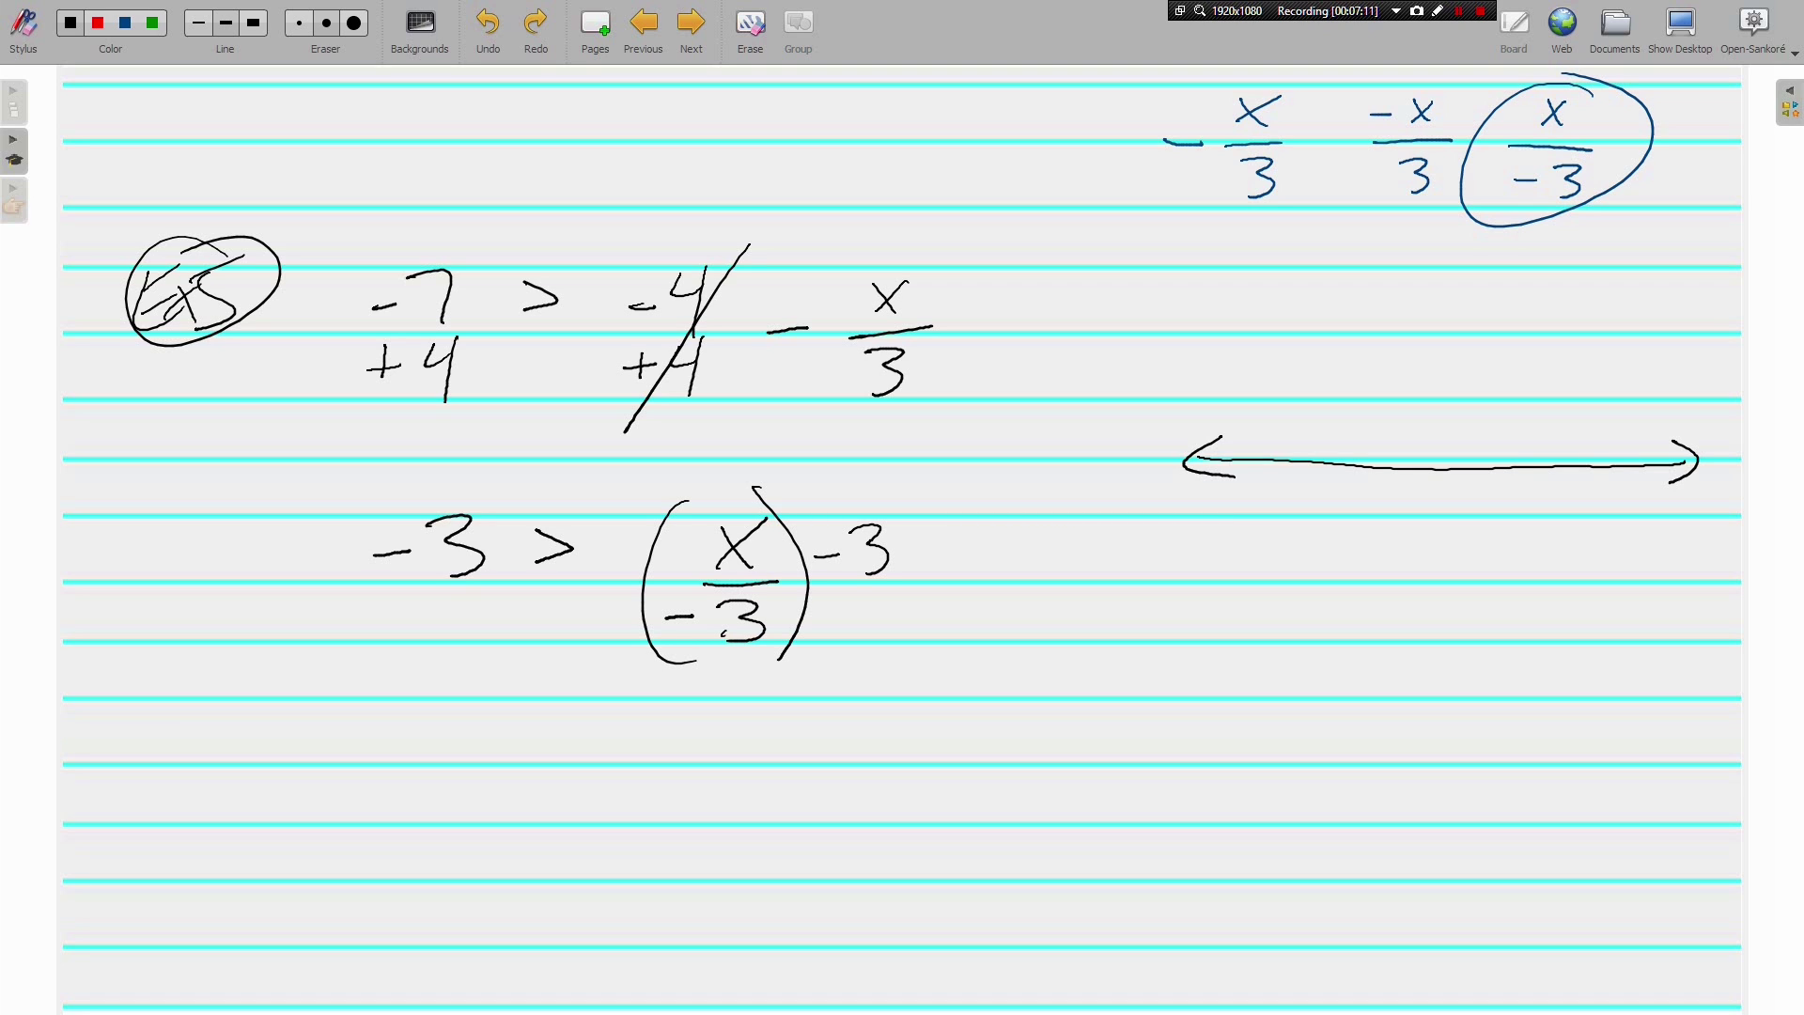
drag(670, 663, 906, 502)
mouse_move(702, 723)
mouse_down()
mouse_move(731, 757)
mouse_move(699, 764)
mouse_up()
drag(377, 497, 383, 602)
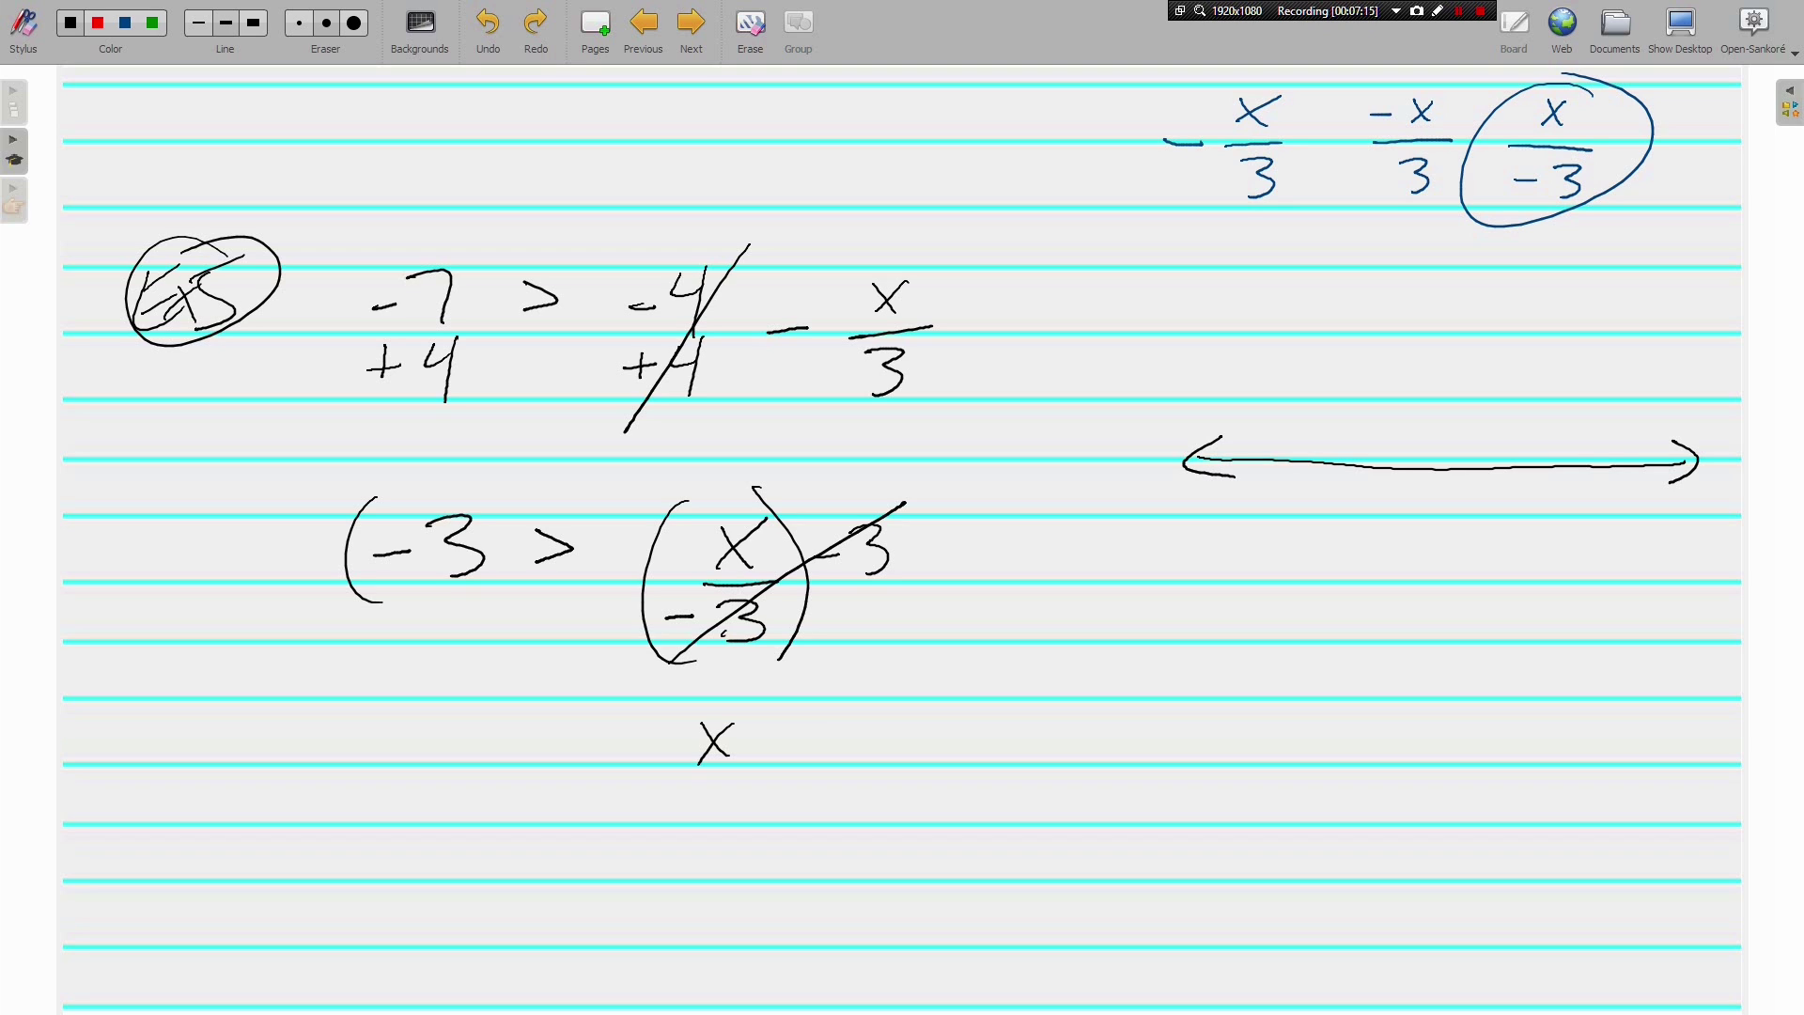
drag(449, 485, 480, 611)
drag(263, 556, 286, 549)
mouse_move(295, 518)
mouse_down()
mouse_move(324, 523)
mouse_move(315, 582)
mouse_up()
Step: Write 9 < x below, with a green arrow marking the flipped inequality sign
drag(467, 712, 472, 770)
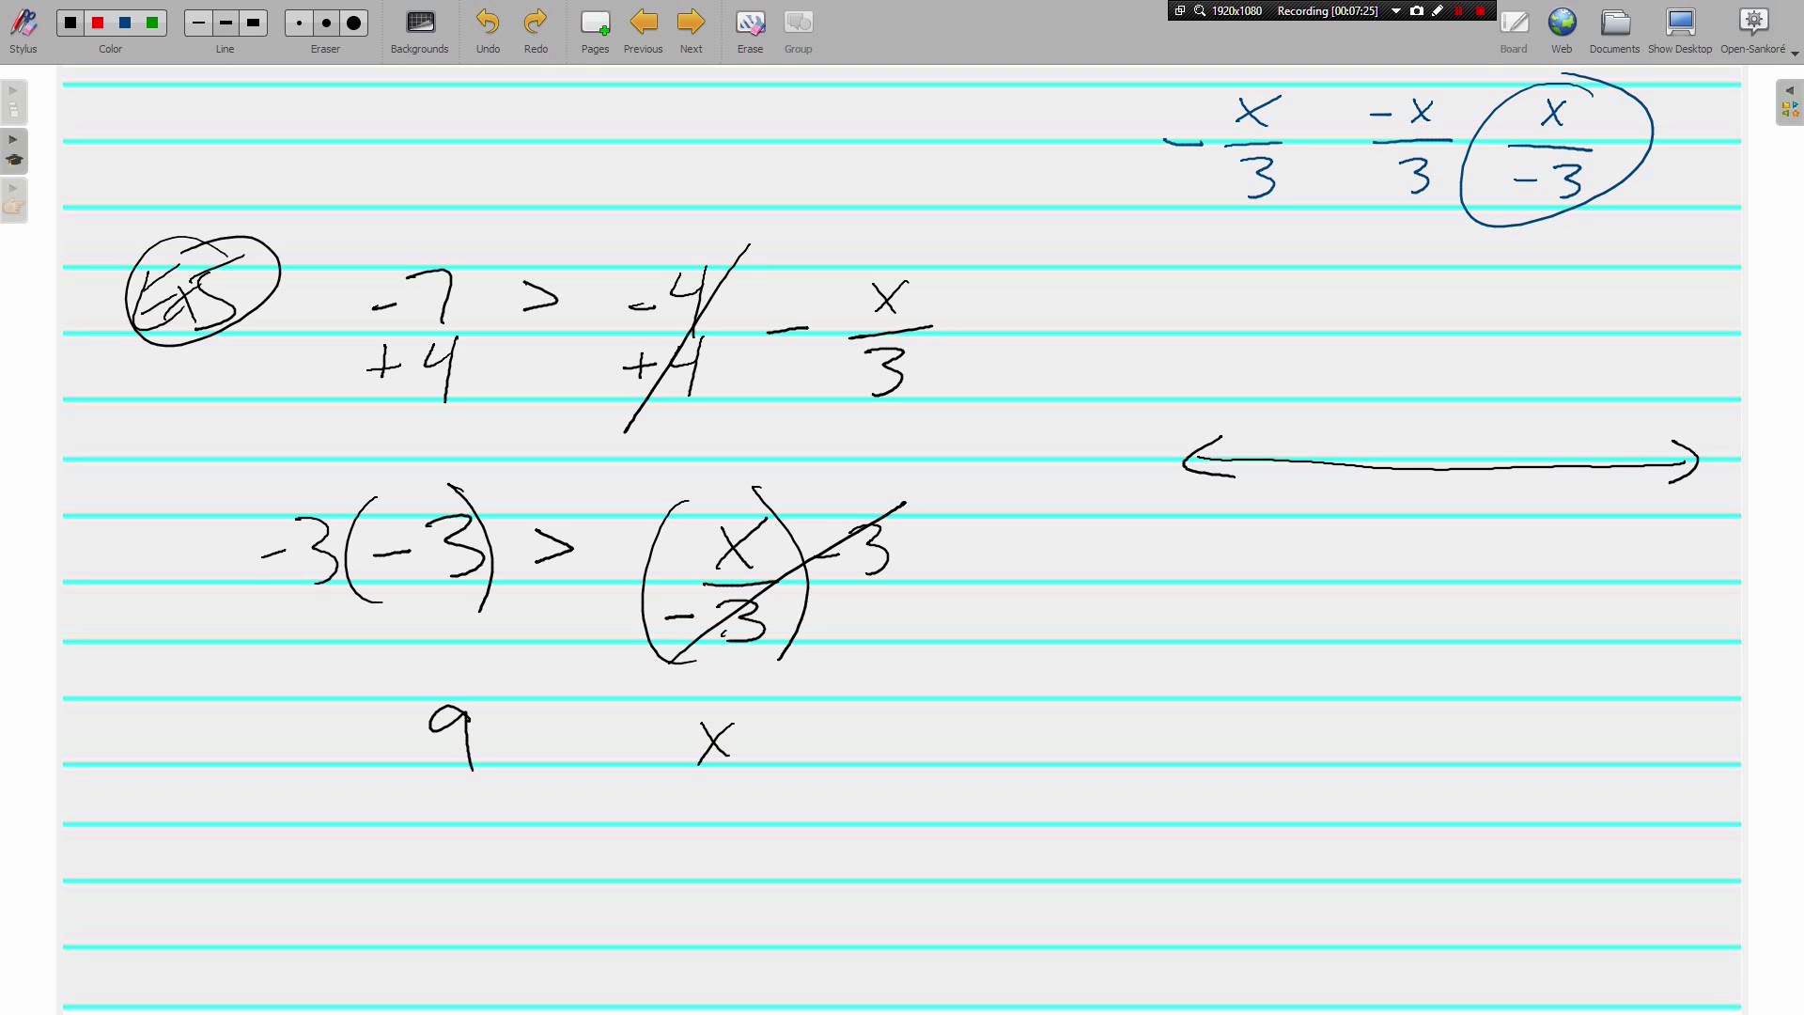
mouse_move(574, 715)
mouse_down()
mouse_move(522, 736)
mouse_move(575, 751)
mouse_up()
click(152, 23)
mouse_move(556, 586)
mouse_down()
mouse_move(549, 692)
mouse_move(582, 666)
mouse_up()
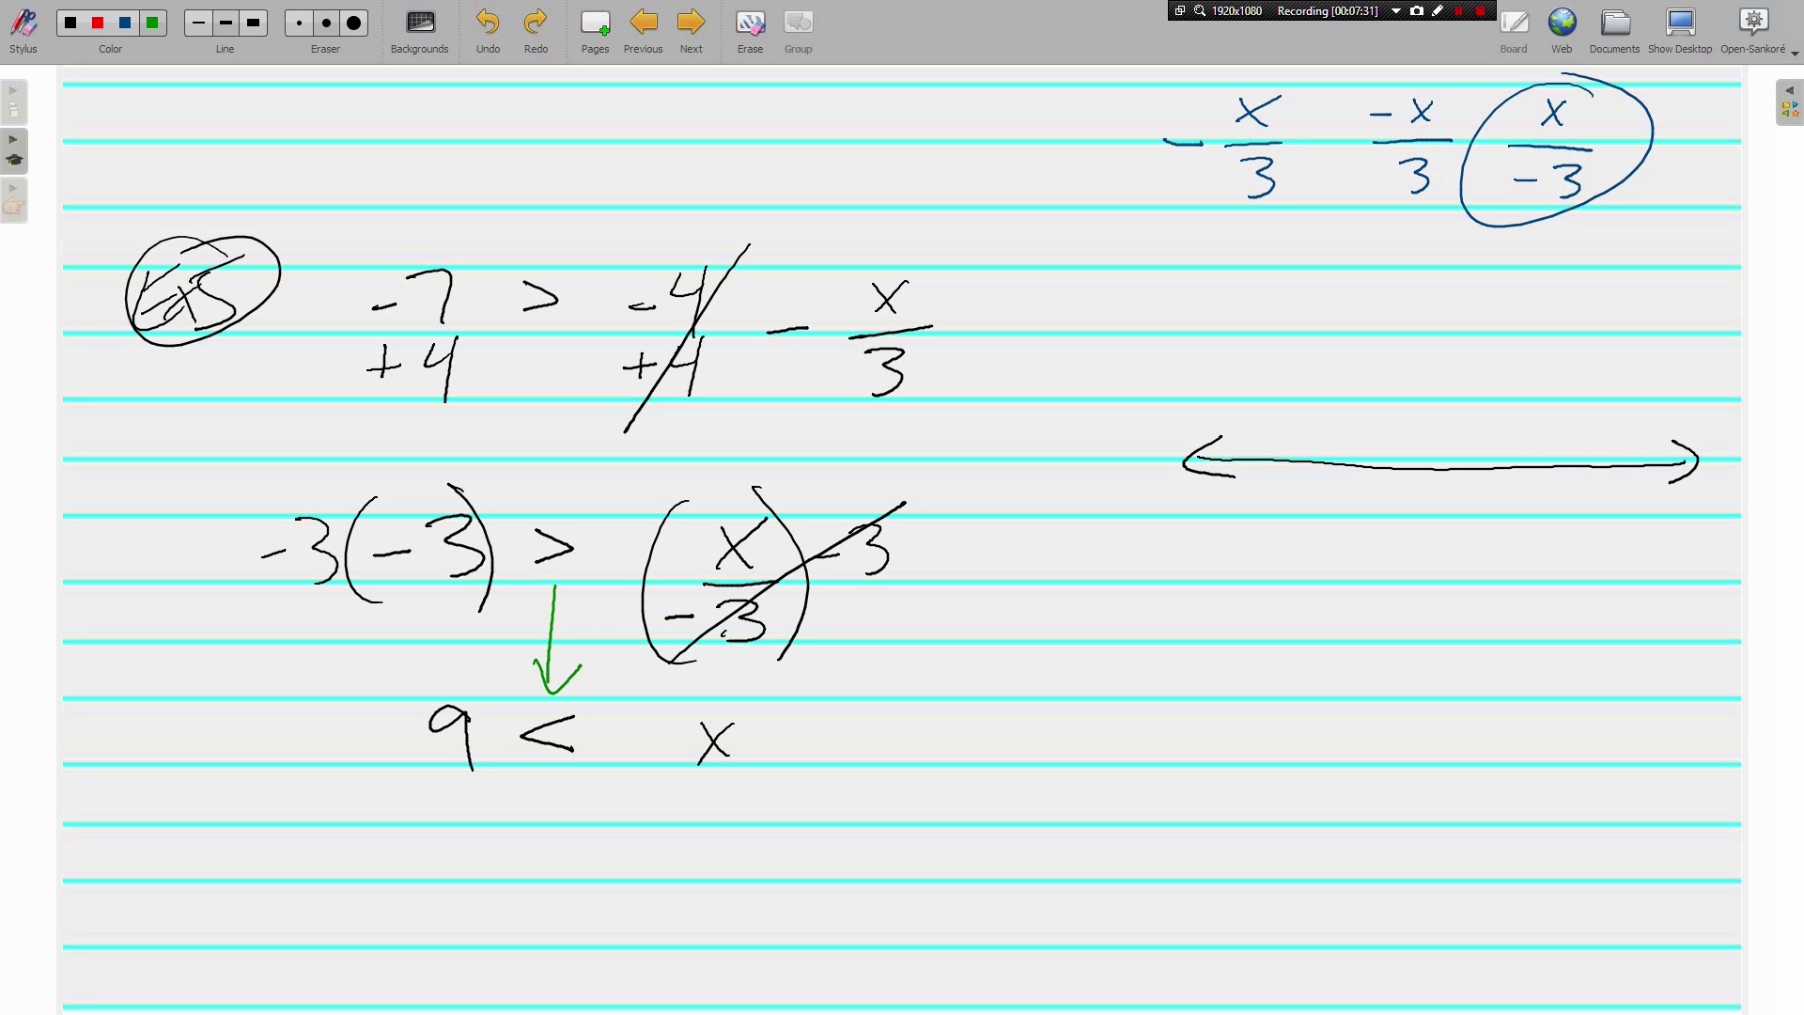
click(71, 23)
Step: Restate the result as x > 9 in black, with a green arrow pointing down to it
mouse_move(459, 837)
mouse_down()
mouse_move(489, 878)
mouse_move(468, 880)
mouse_up()
drag(543, 837, 542, 877)
drag(657, 835, 664, 874)
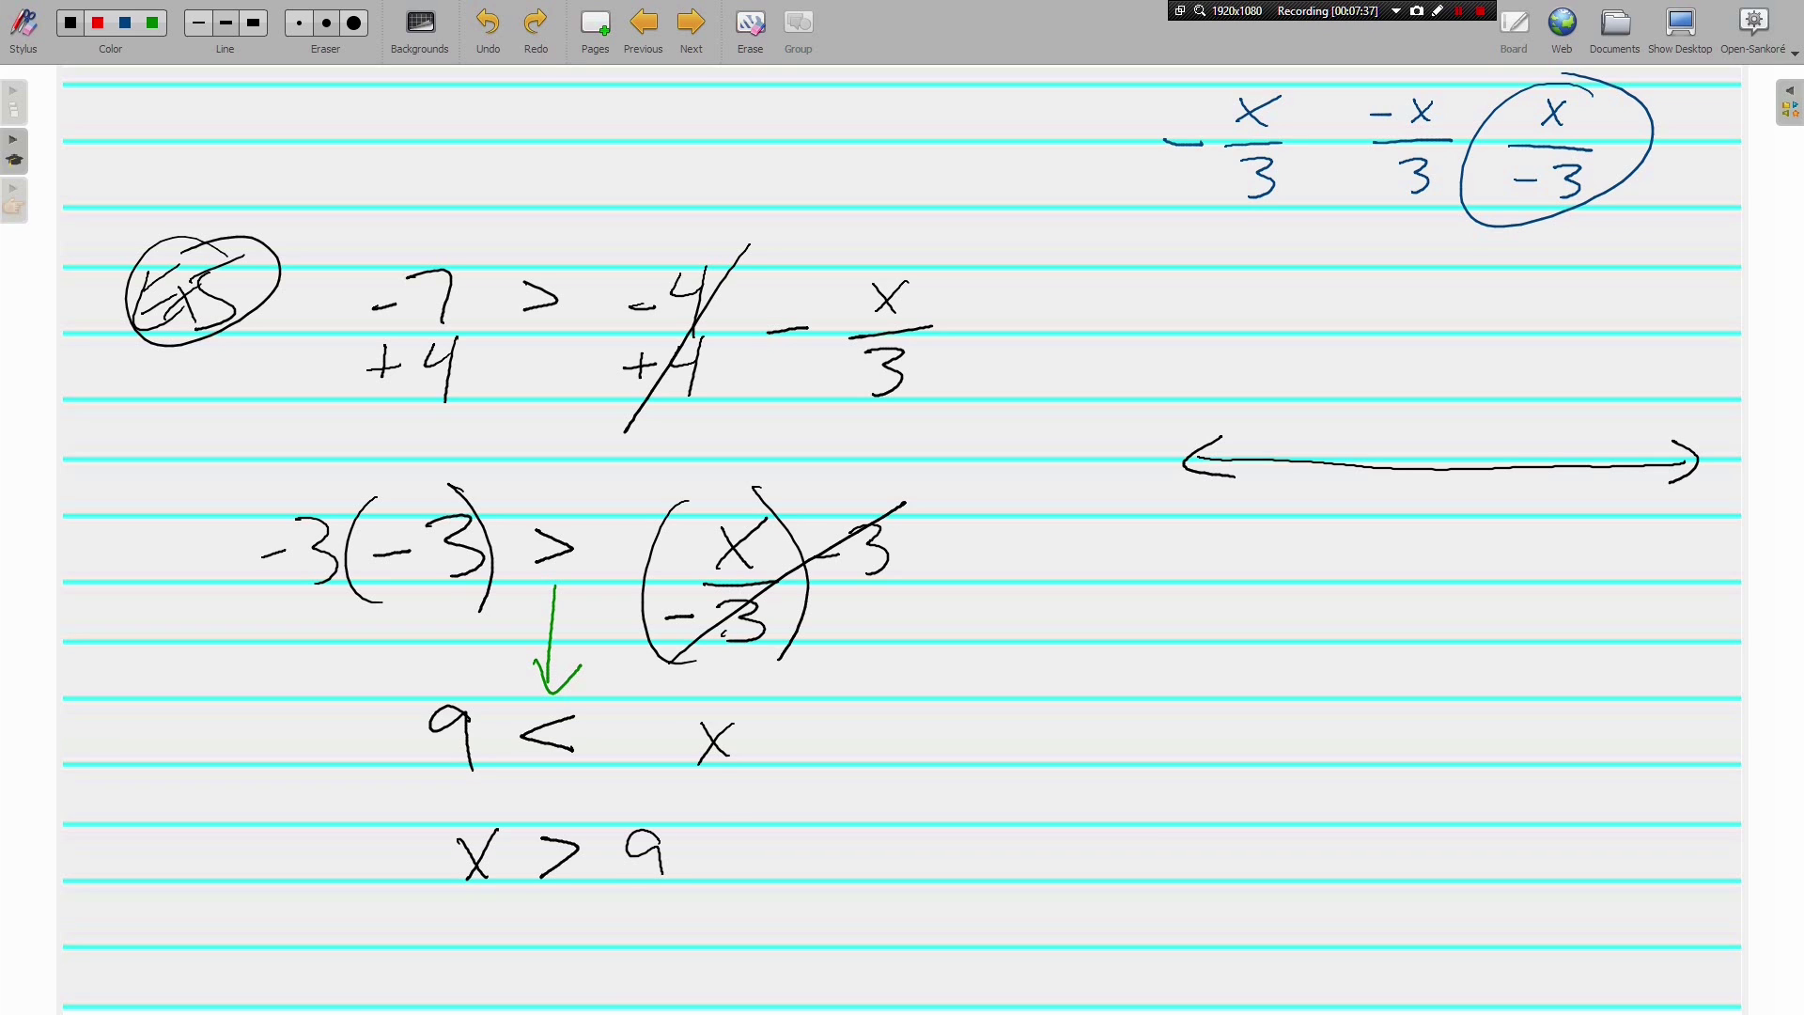
click(153, 23)
mouse_move(555, 770)
mouse_down()
mouse_move(554, 813)
mouse_move(571, 798)
mouse_up()
click(71, 23)
Step: Tick and label 9 and 0 on the Ex5 number line, then draw an open green circle at 9
drag(1564, 447, 1565, 548)
drag(1351, 451, 1343, 507)
click(152, 22)
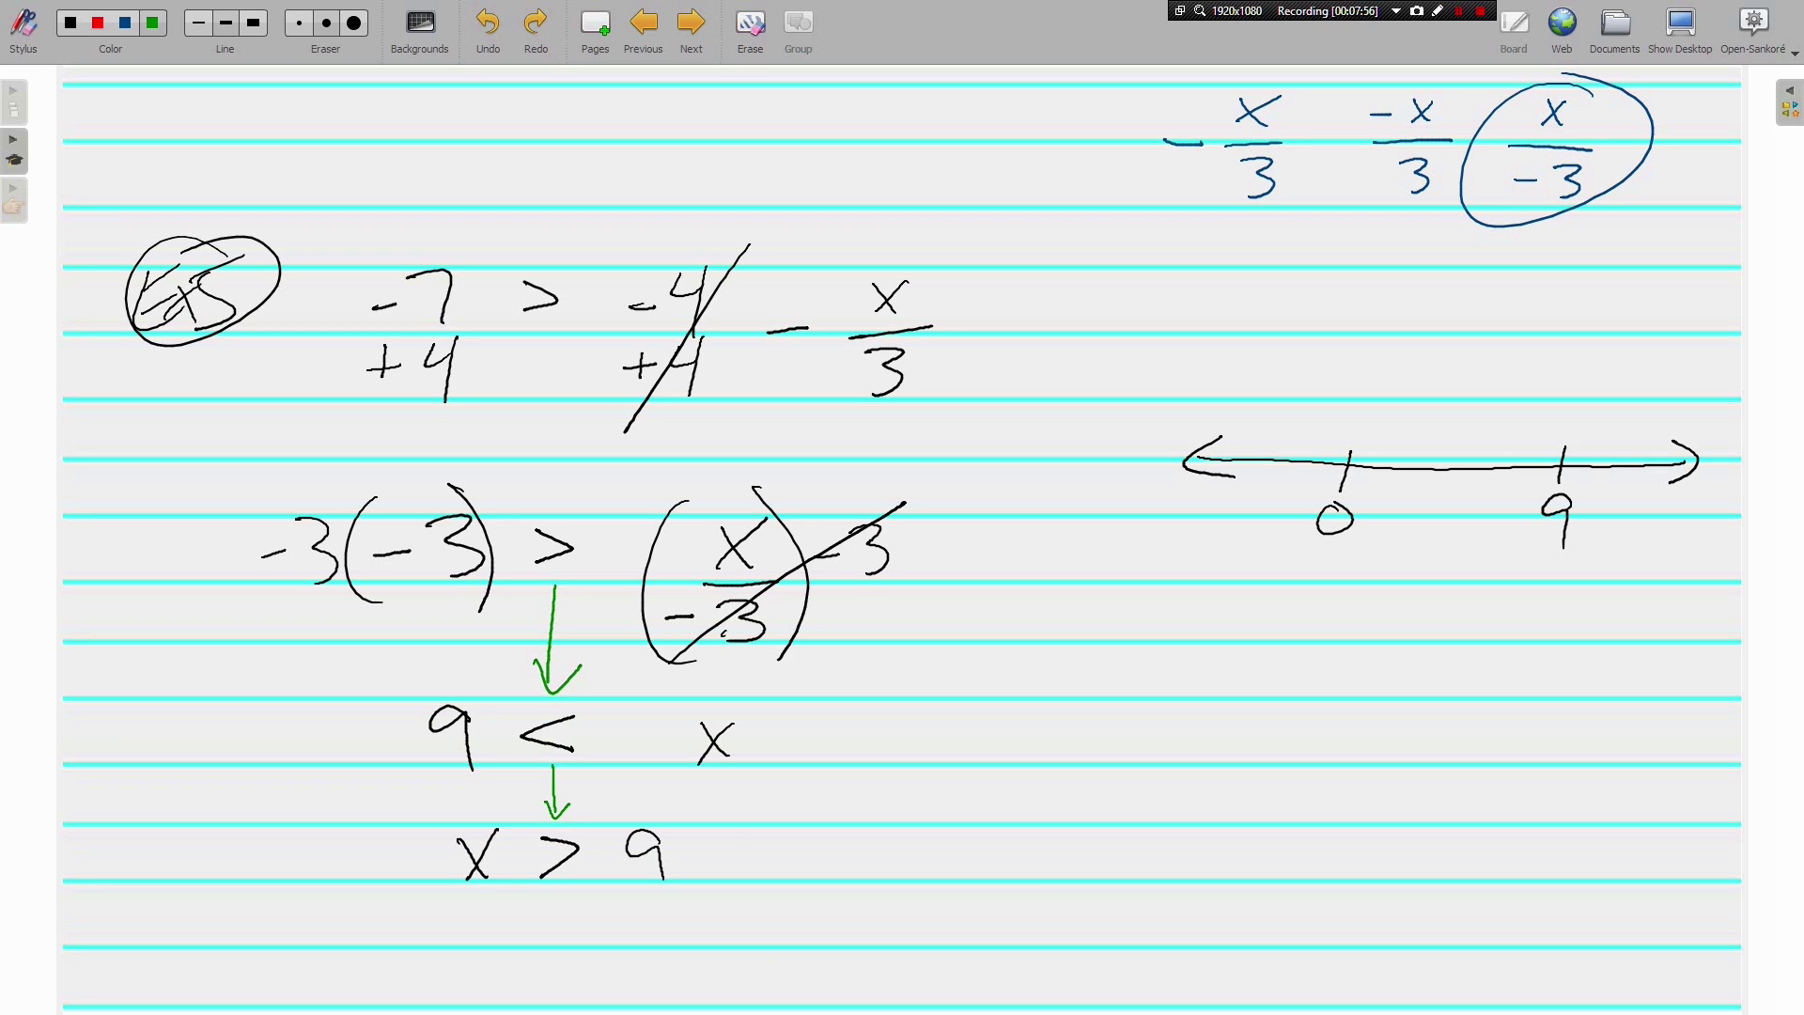
mouse_move(1571, 435)
mouse_down()
mouse_move(1658, 469)
mouse_move(1615, 466)
mouse_move(1699, 465)
mouse_move(1648, 512)
mouse_up()
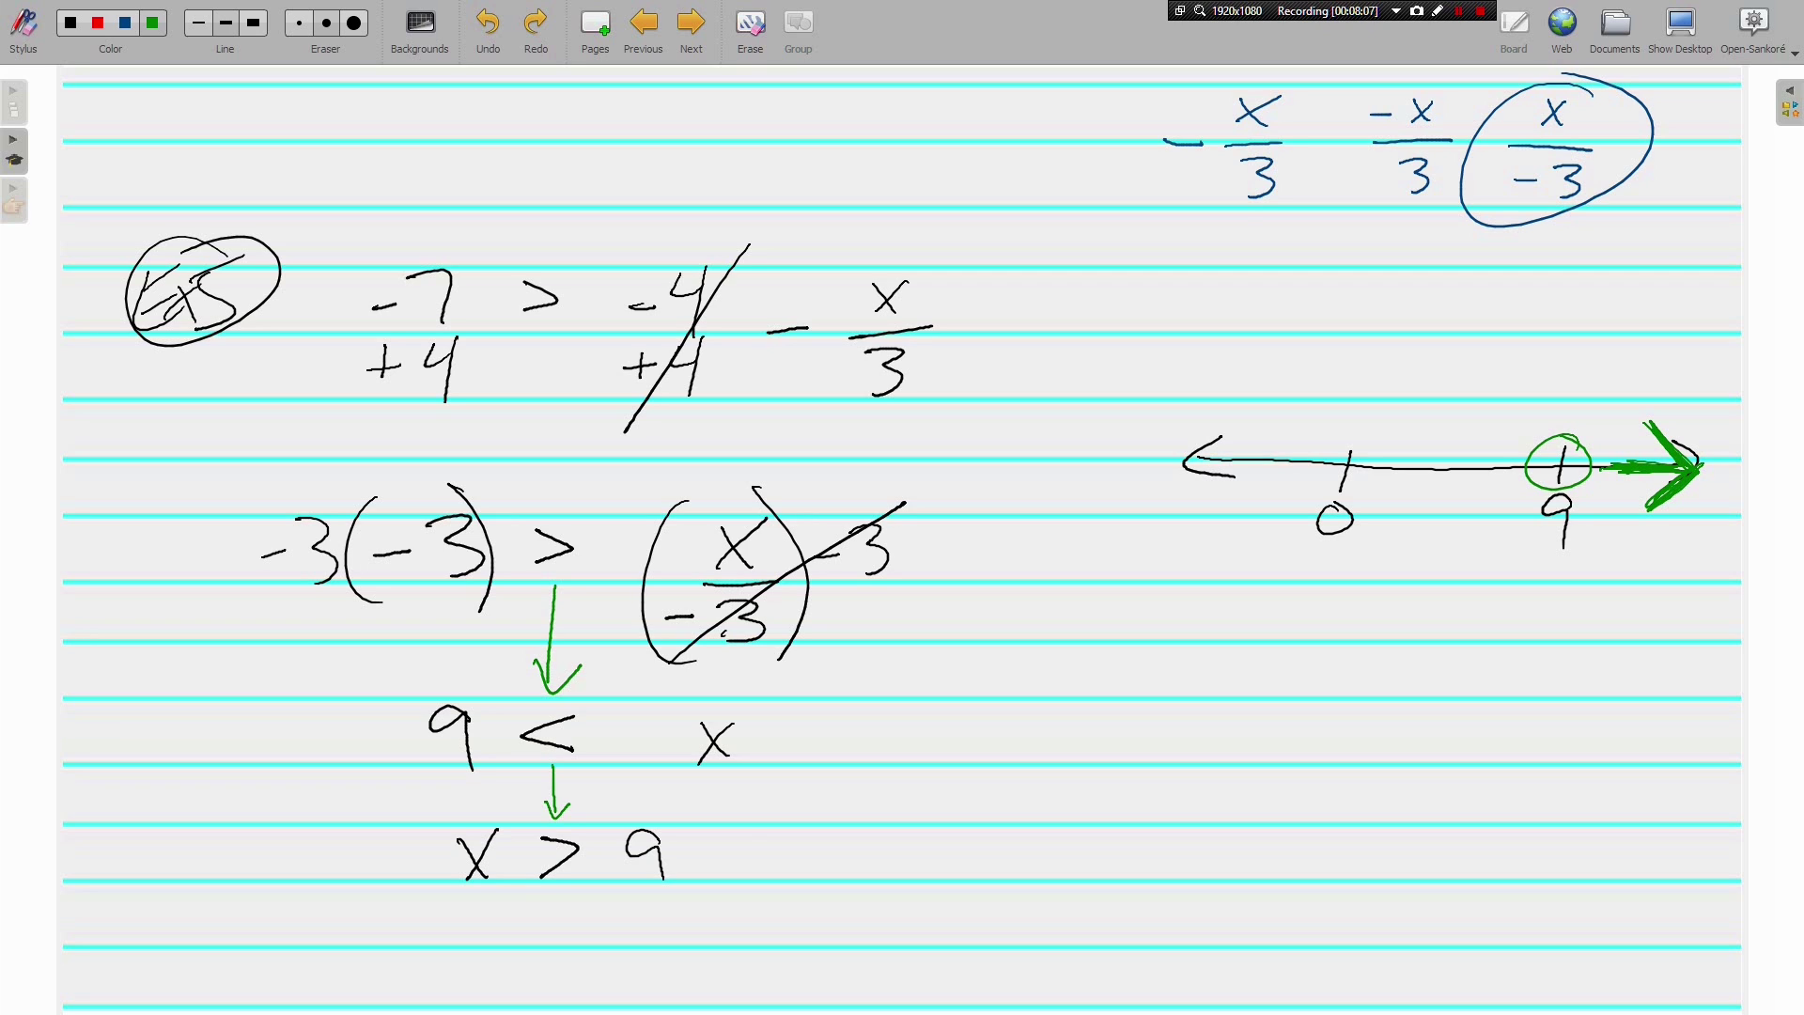